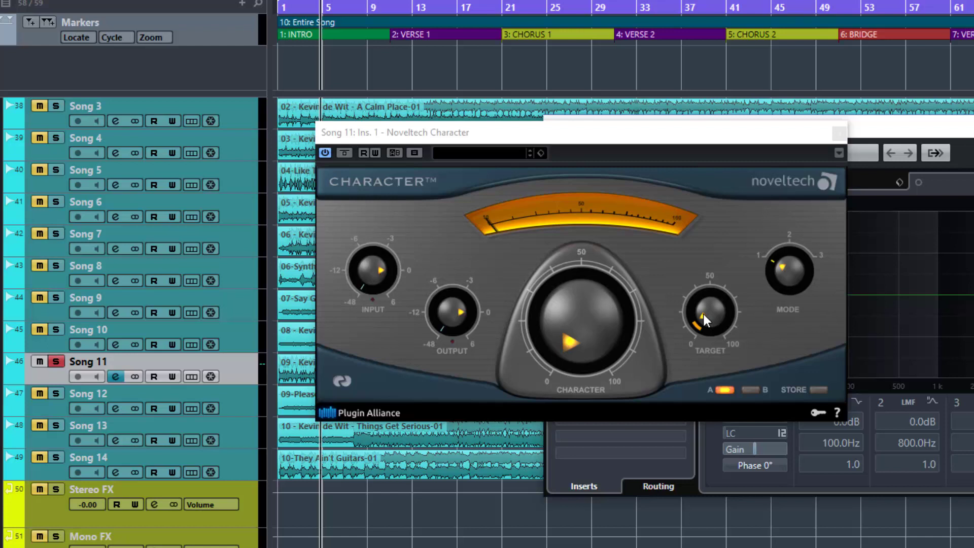
Step: Play soloed Song 11 with Noveltech Character bypassed and switch the effect back on during playback to hear the difference
{"action": "left_click", "coordinate": [703, 313]}
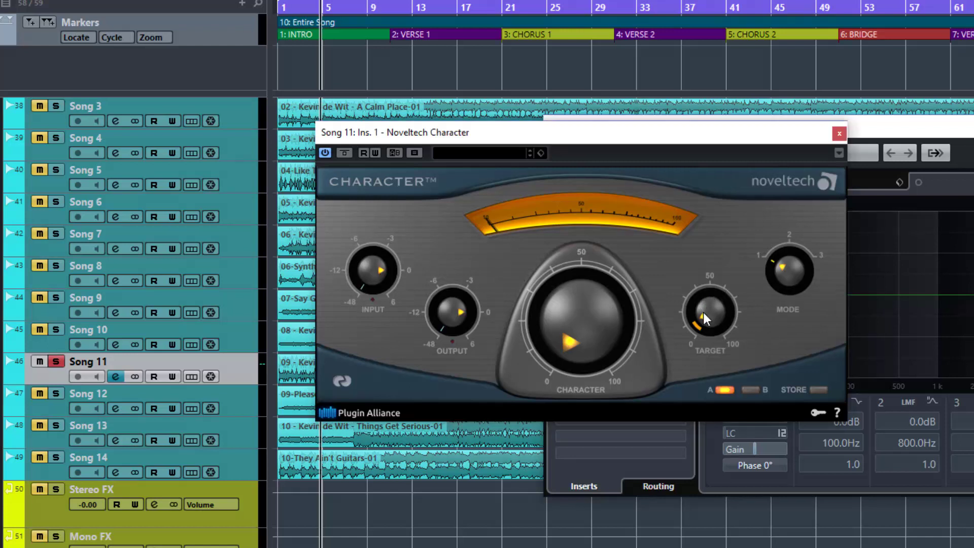
{"action": "left_click_drag", "start_coordinate": [704, 298], "coordinate": [700, 261]}
{"action": "left_click_drag", "start_coordinate": [562, 136], "coordinate": [659, 145]}
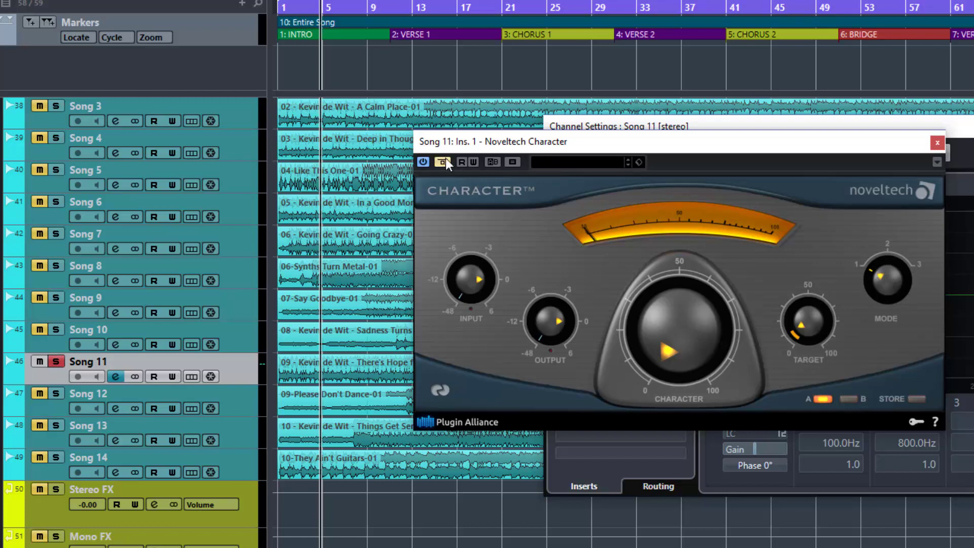
{"action": "key", "text": "space"}
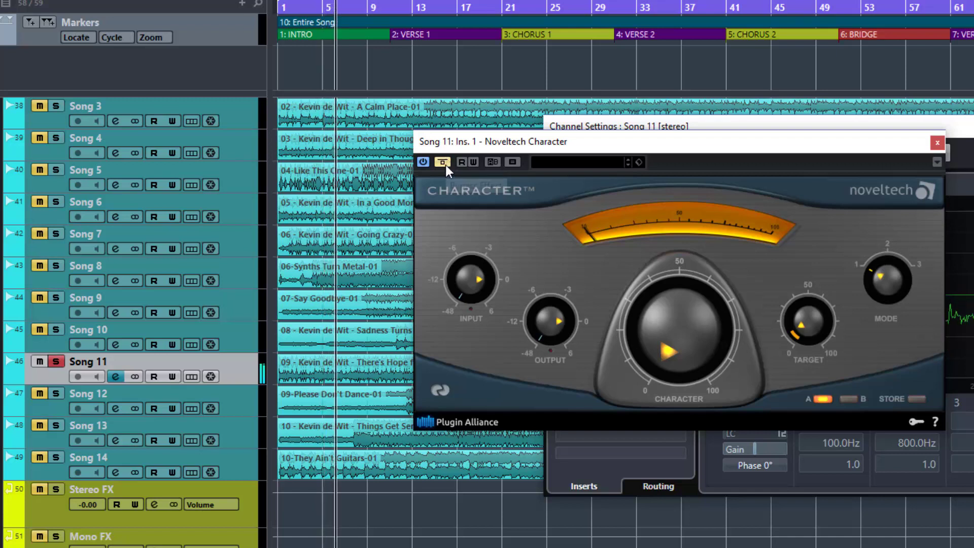
{"action": "left_click", "coordinate": [443, 162]}
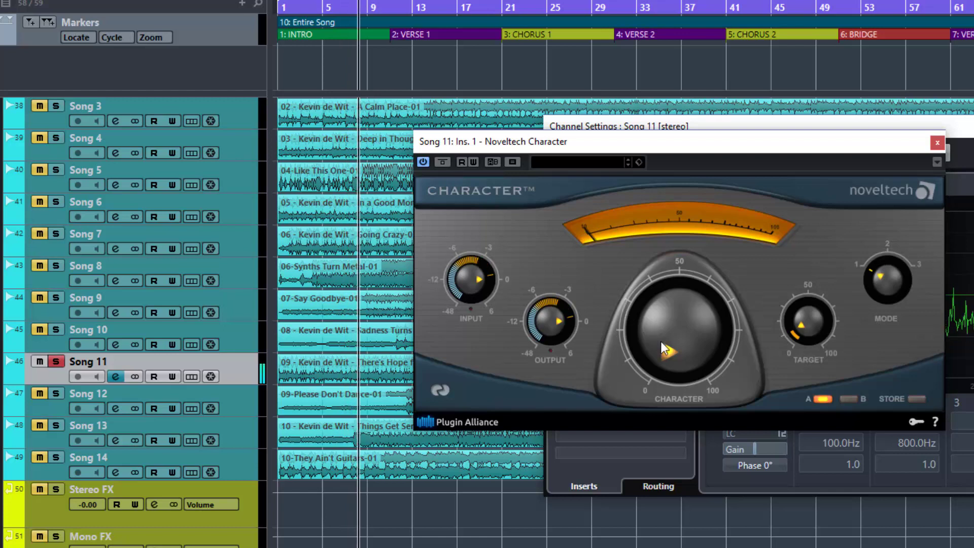
Step: Dial in Noveltech Character on Song 11 with Character at about 30, Target at about 35 and a reduced Output level
{"action": "left_click_drag", "start_coordinate": [686, 357], "coordinate": [669, 314]}
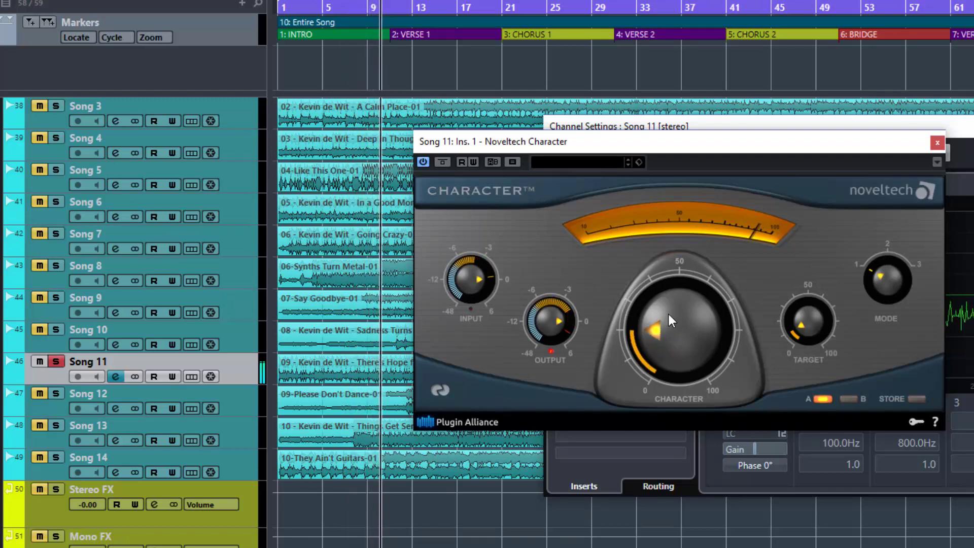
{"action": "left_click_drag", "start_coordinate": [549, 322], "coordinate": [549, 332]}
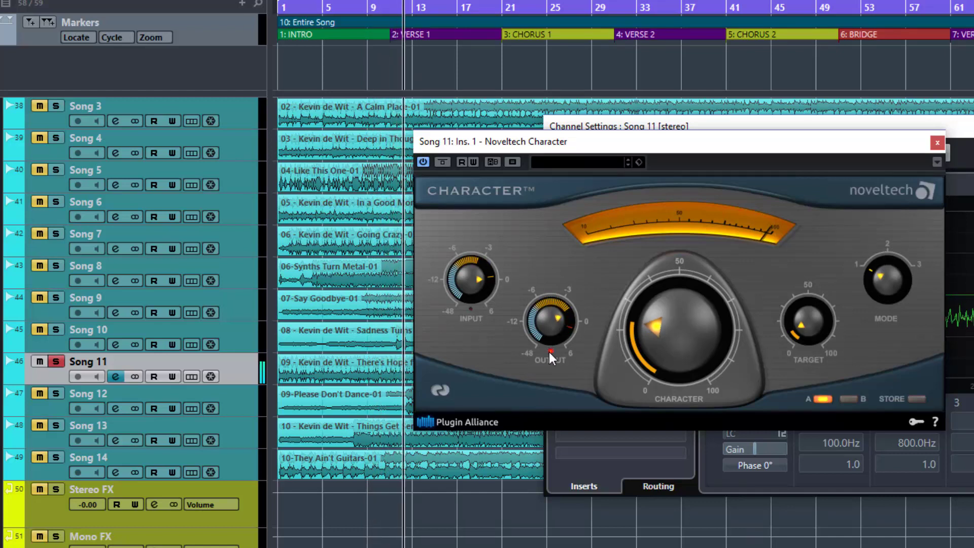
{"action": "left_click_drag", "start_coordinate": [549, 334], "coordinate": [549, 341]}
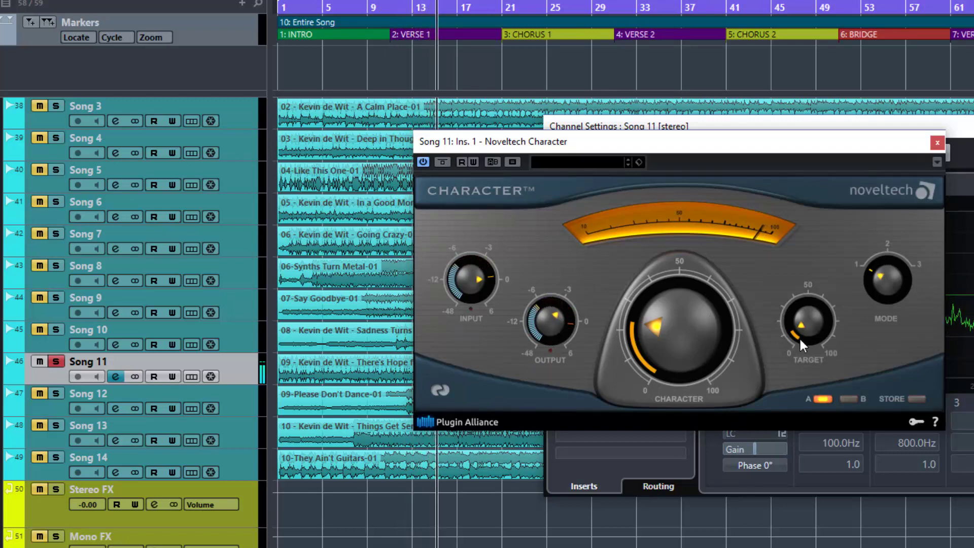
{"action": "left_click_drag", "start_coordinate": [799, 337], "coordinate": [803, 309]}
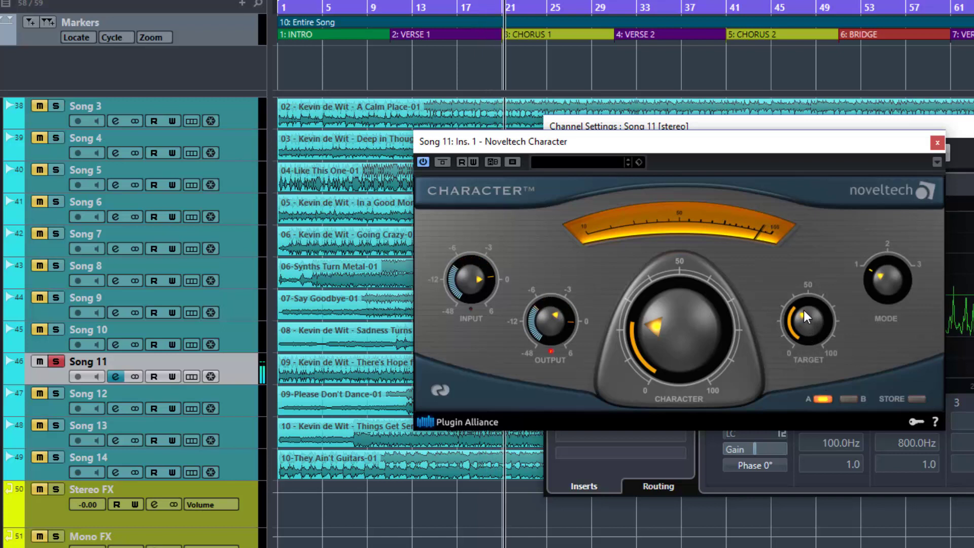
{"action": "left_click_drag", "start_coordinate": [666, 300], "coordinate": [679, 336]}
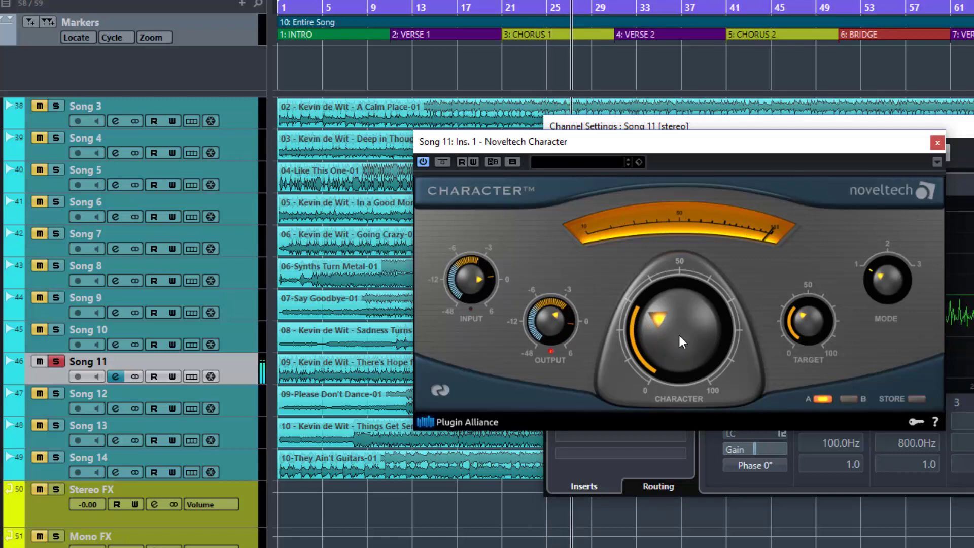
Step: Compare Song 11 with Noveltech Character bypassed and active, and close the plugin window
{"action": "left_click", "coordinate": [443, 161]}
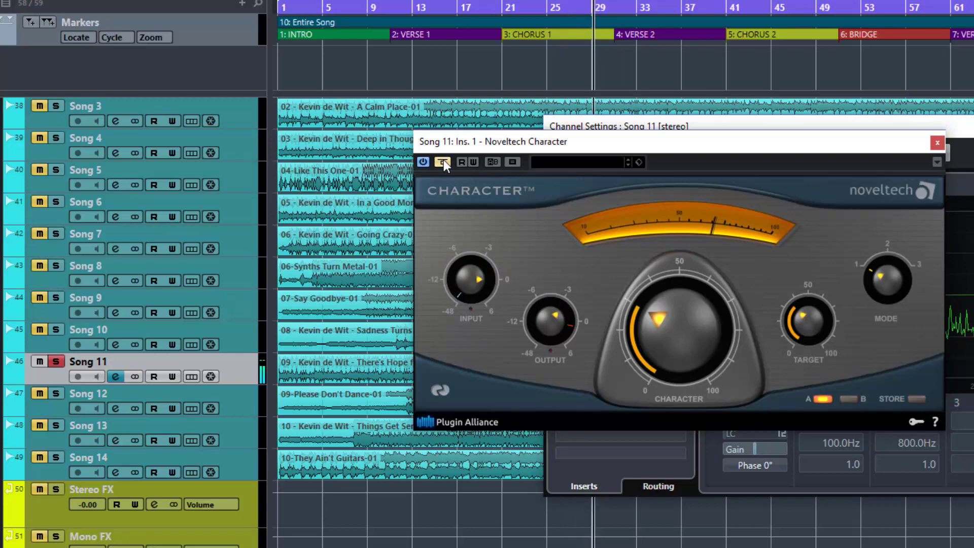
{"action": "left_click", "coordinate": [443, 161]}
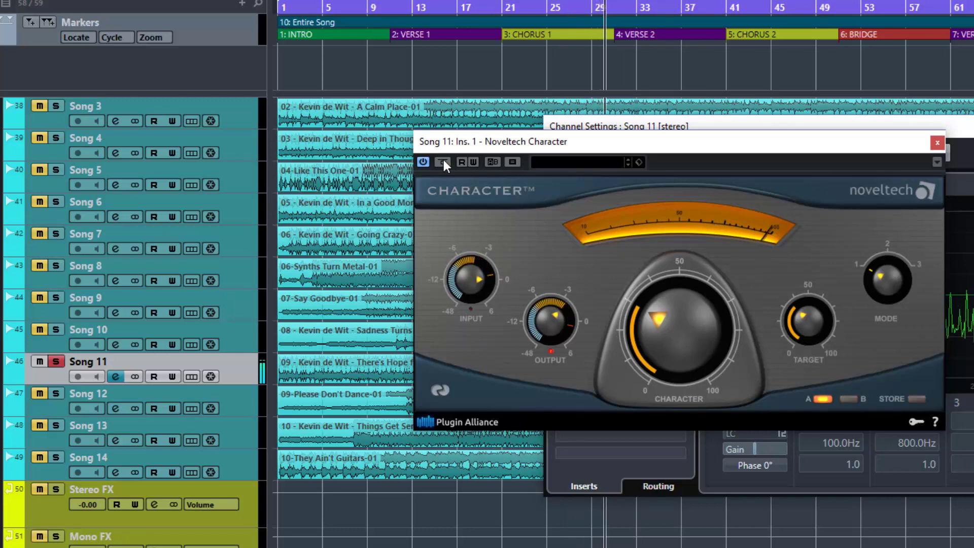
{"action": "left_click", "coordinate": [936, 144]}
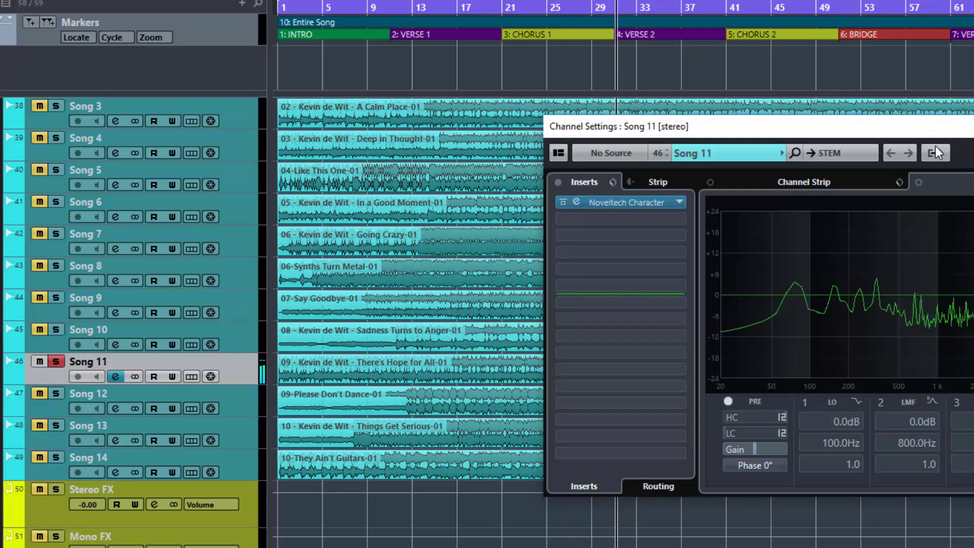
Step: Turn off the solo on Song 11 and switch the expanded track folder from Songs to Instruments
{"action": "left_click", "coordinate": [55, 362]}
{"action": "scroll", "coordinate": [320, 309], "scroll_direction": "up", "scroll_amount": 5}
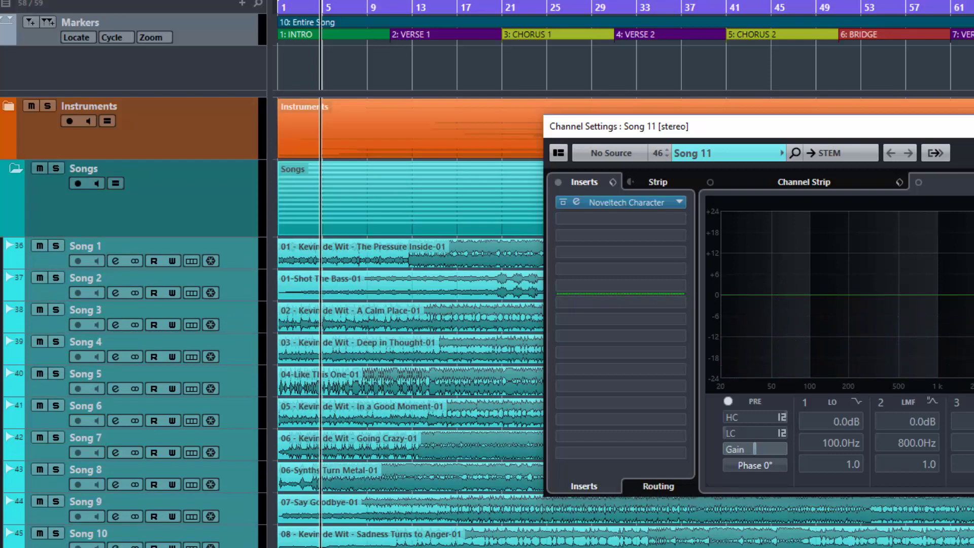
{"action": "left_click", "coordinate": [14, 171]}
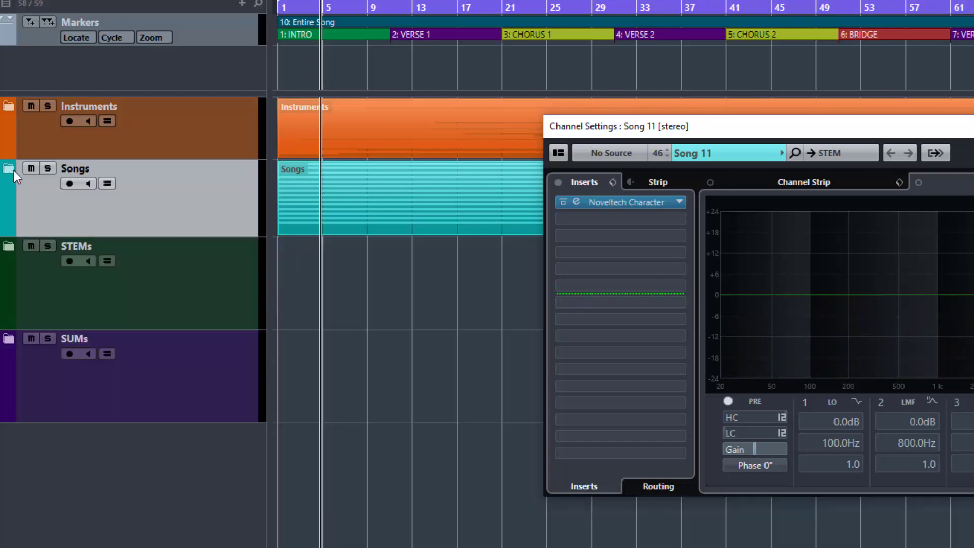
{"action": "left_click", "coordinate": [10, 106]}
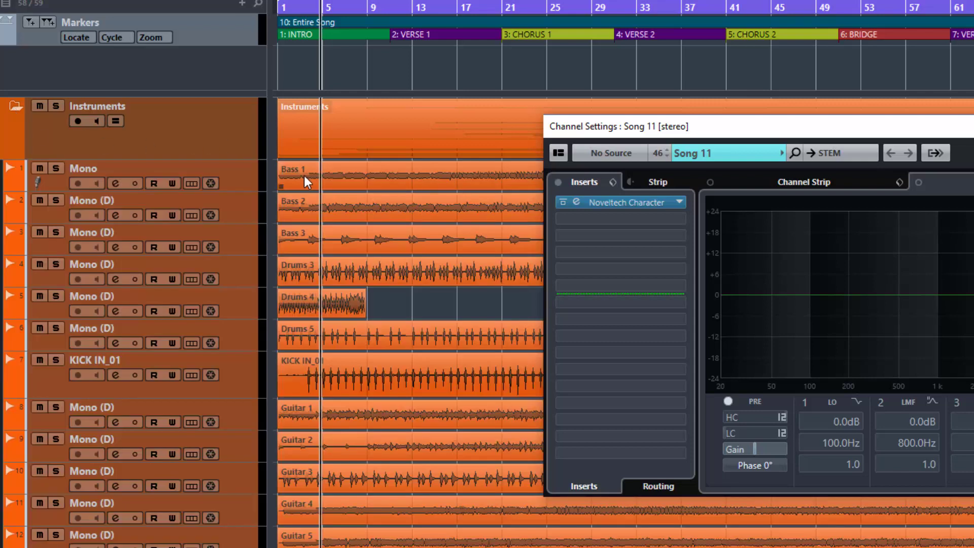
Step: Solo the mono track holding the Drums 3 clip and play a short passage of its unprocessed sound
{"action": "left_click", "coordinate": [61, 283]}
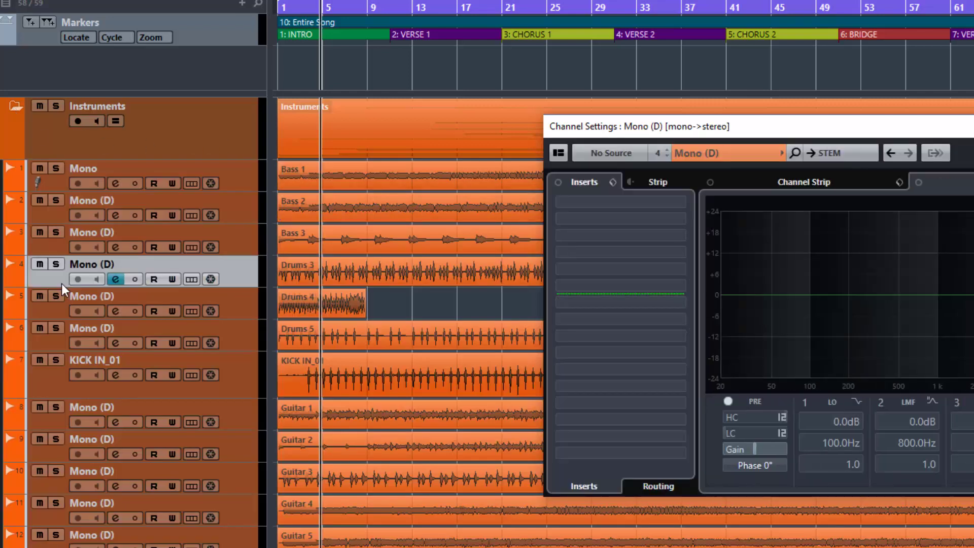
{"action": "left_click", "coordinate": [56, 264]}
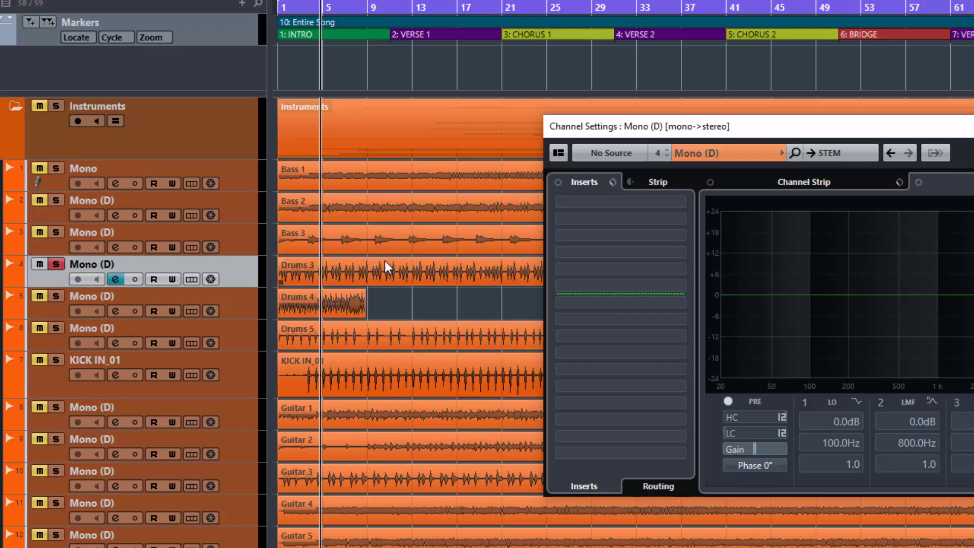
{"action": "key", "text": "space"}
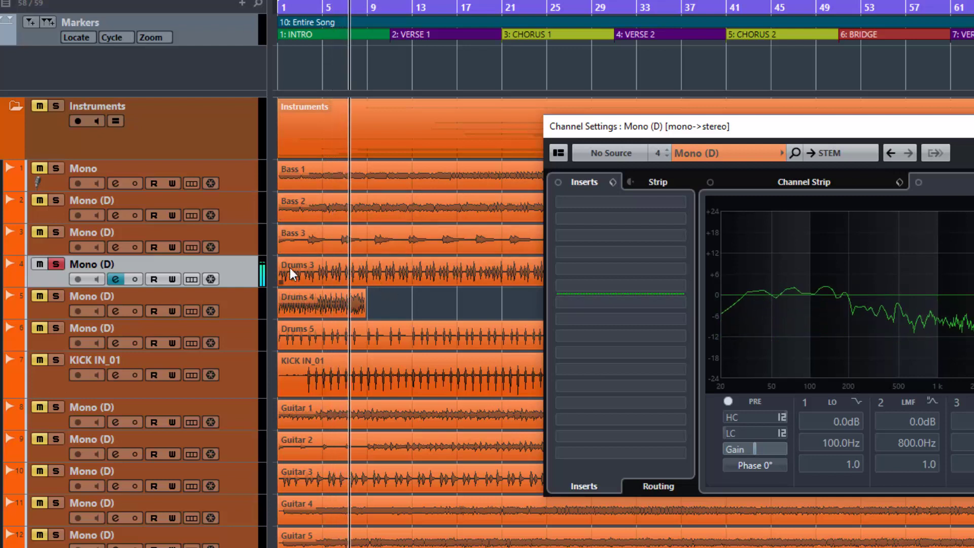
{"action": "key", "text": "space"}
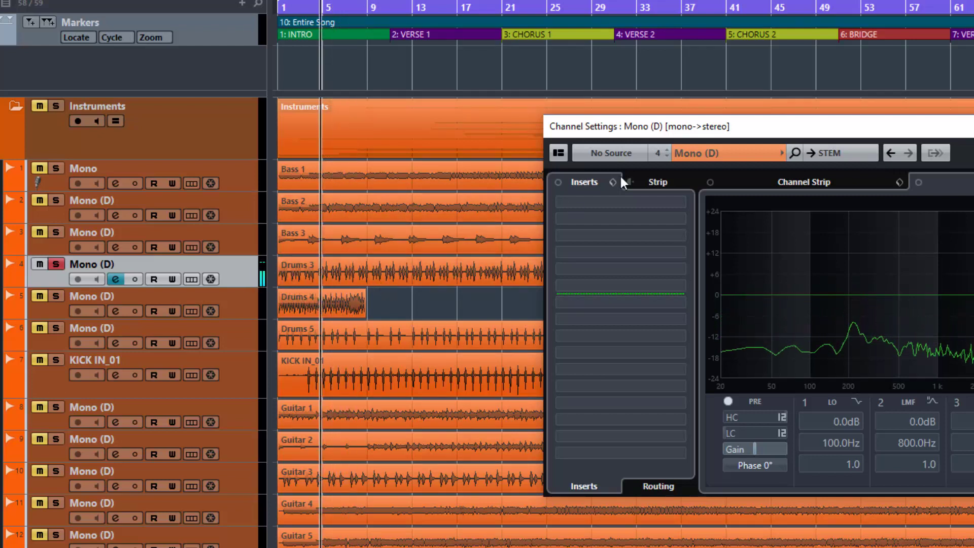
Step: Insert Noveltech Character in the first insert slot of the Drums 3 track and reposition the plugin window
{"action": "left_click", "coordinate": [612, 205]}
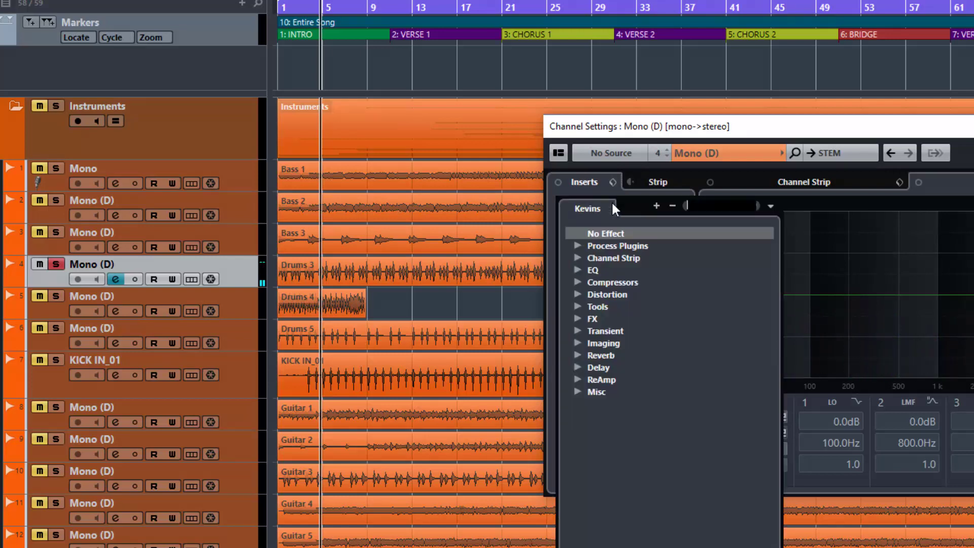
{"action": "type", "text": "char"}
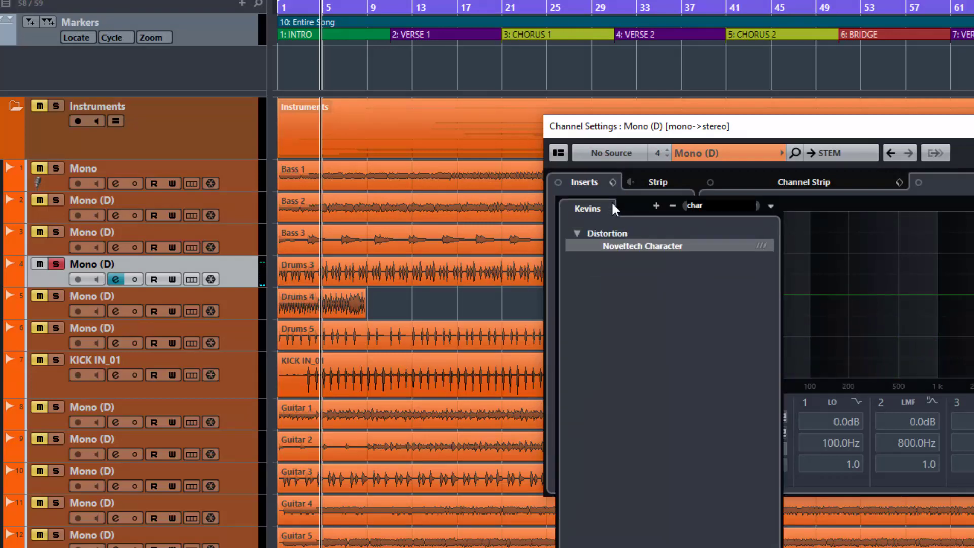
{"action": "key", "text": "Return"}
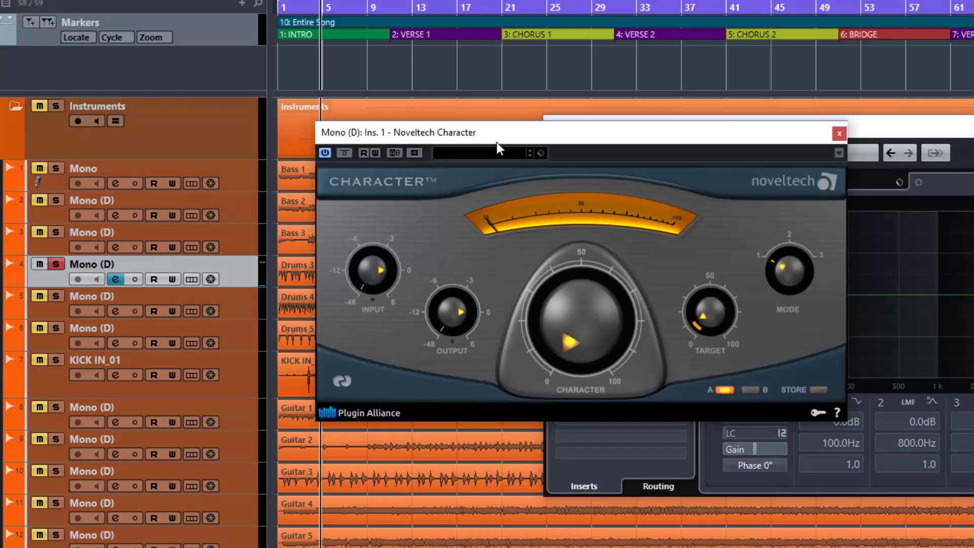
{"action": "left_click_drag", "start_coordinate": [495, 134], "coordinate": [549, 147]}
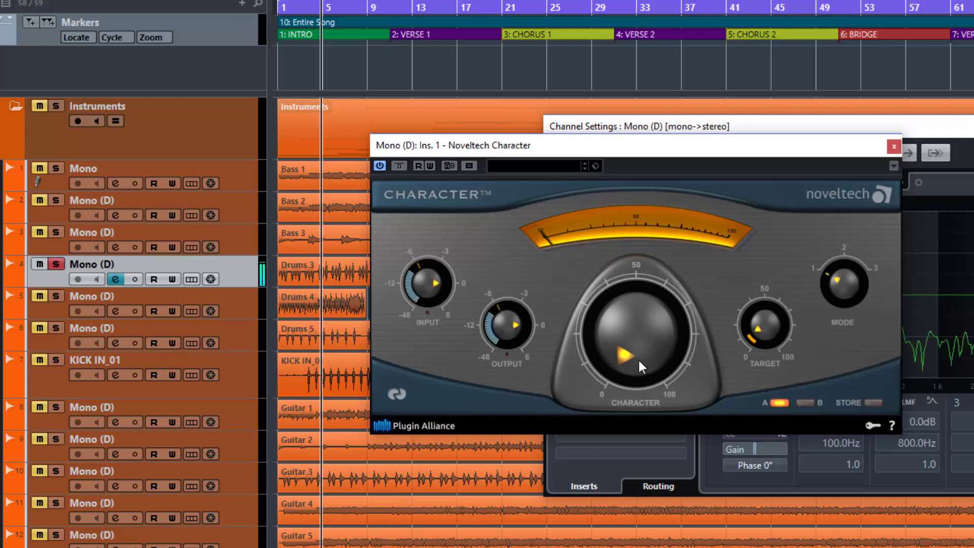
Step: Try the Drums 3 track with Character raised to 50, sweeping Target up to 100 and back down near its low end
{"action": "left_click_drag", "start_coordinate": [631, 362], "coordinate": [624, 328]}
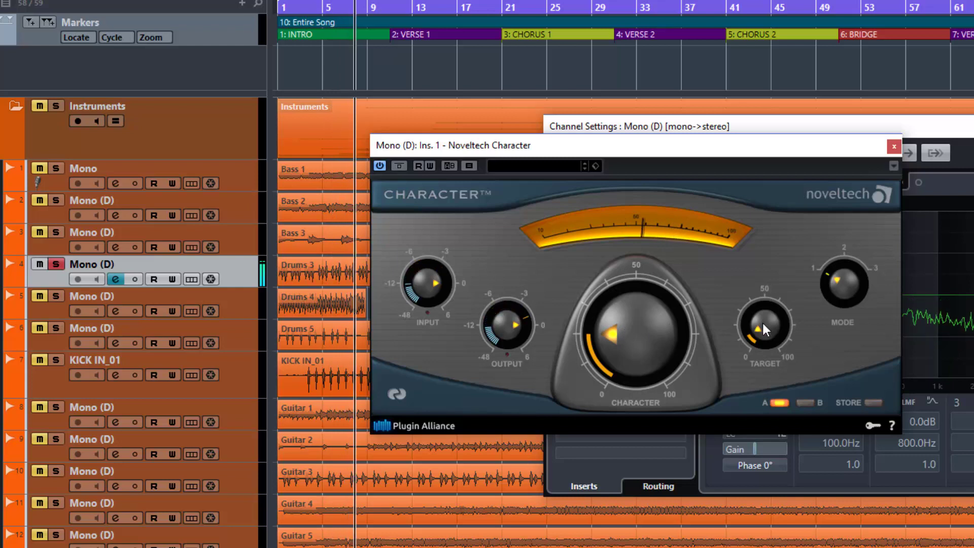
{"action": "left_click_drag", "start_coordinate": [762, 320], "coordinate": [756, 194]}
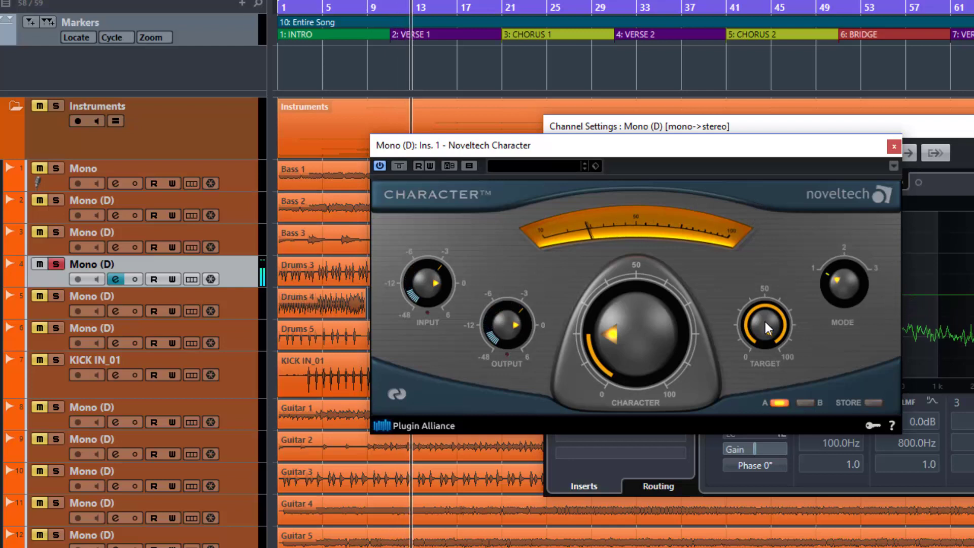
{"action": "left_click_drag", "start_coordinate": [600, 342], "coordinate": [600, 306]}
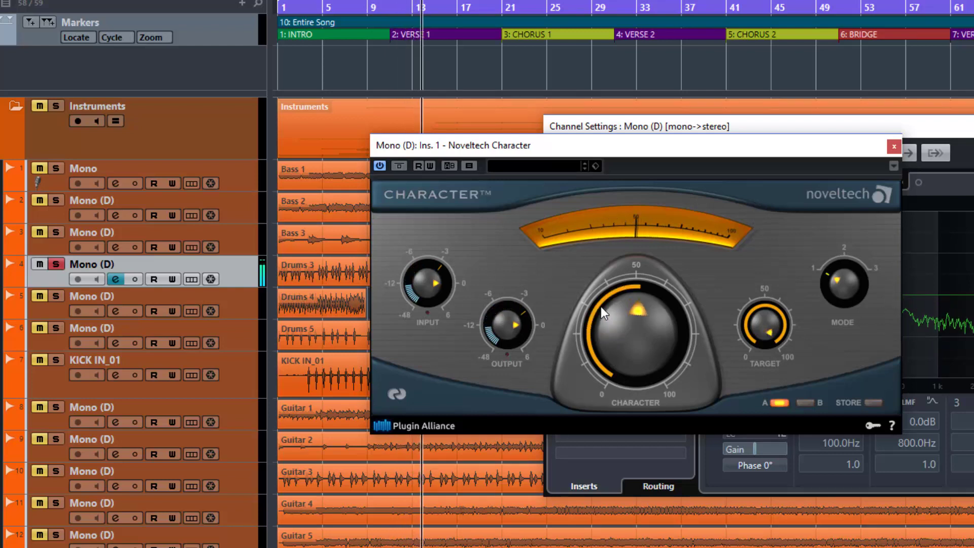
{"action": "left_click_drag", "start_coordinate": [765, 327], "coordinate": [767, 473]}
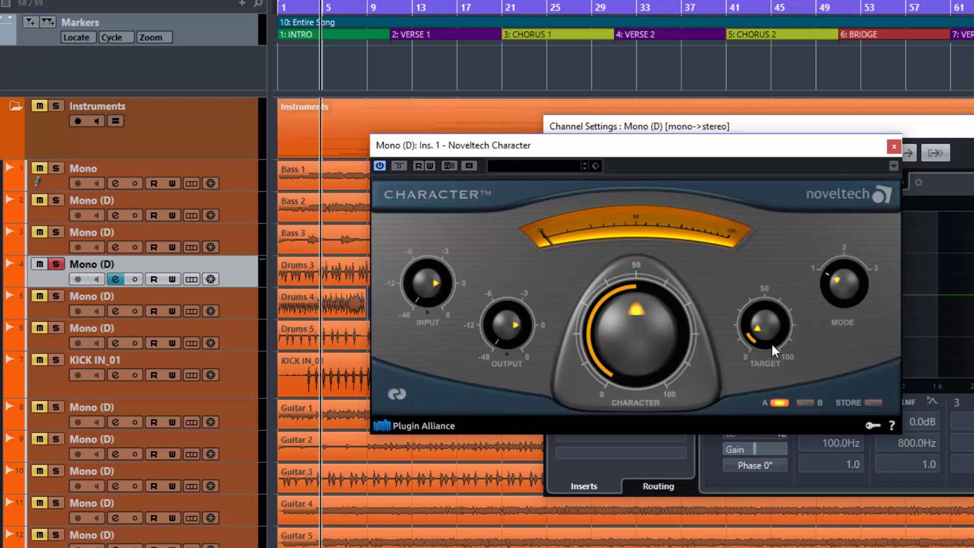
Step: During playback of Drums 3, set Target and Character to about 30 each and Output to -3.4 dB
{"action": "key", "text": "space"}
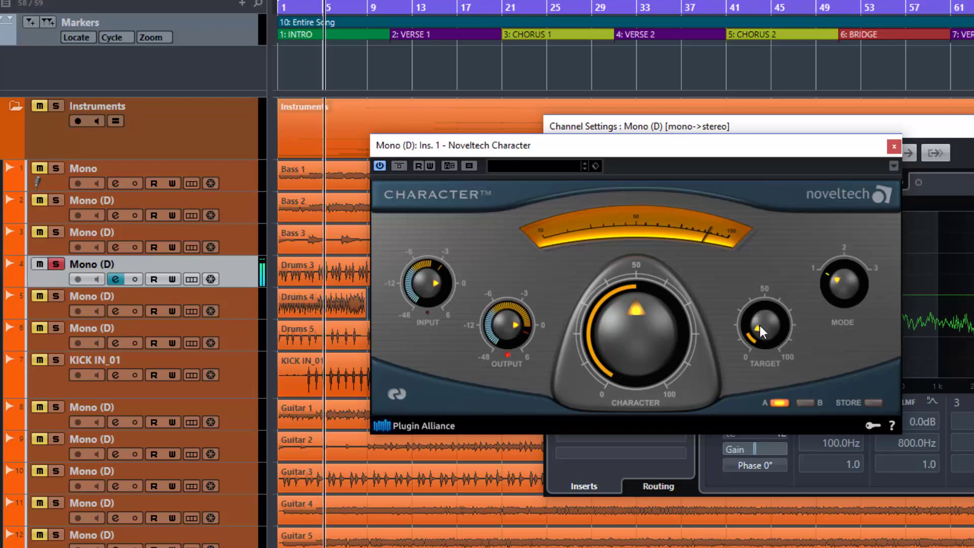
{"action": "mouse_move", "coordinate": [759, 291]}
{"action": "left_mouse_down"}
{"action": "mouse_move", "coordinate": [768, 223]}
{"action": "mouse_move", "coordinate": [775, 345]}
{"action": "mouse_move", "coordinate": [759, 306]}
{"action": "left_mouse_up"}
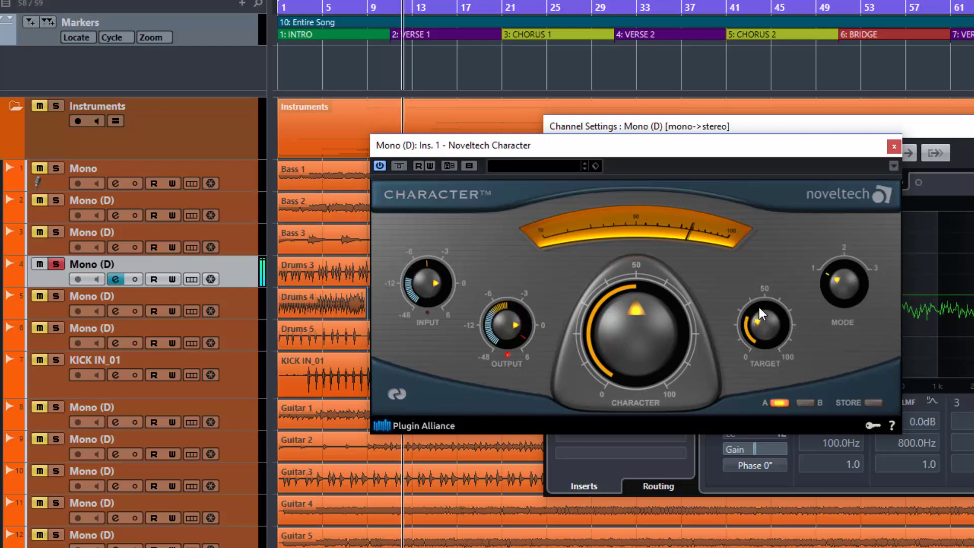
{"action": "left_click_drag", "start_coordinate": [637, 312], "coordinate": [614, 298]}
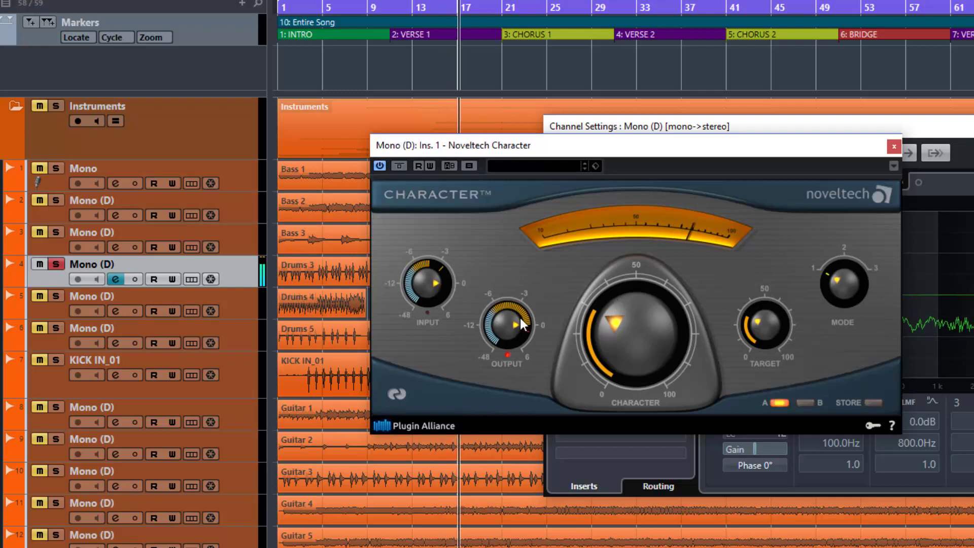
{"action": "left_click_drag", "start_coordinate": [519, 318], "coordinate": [511, 334]}
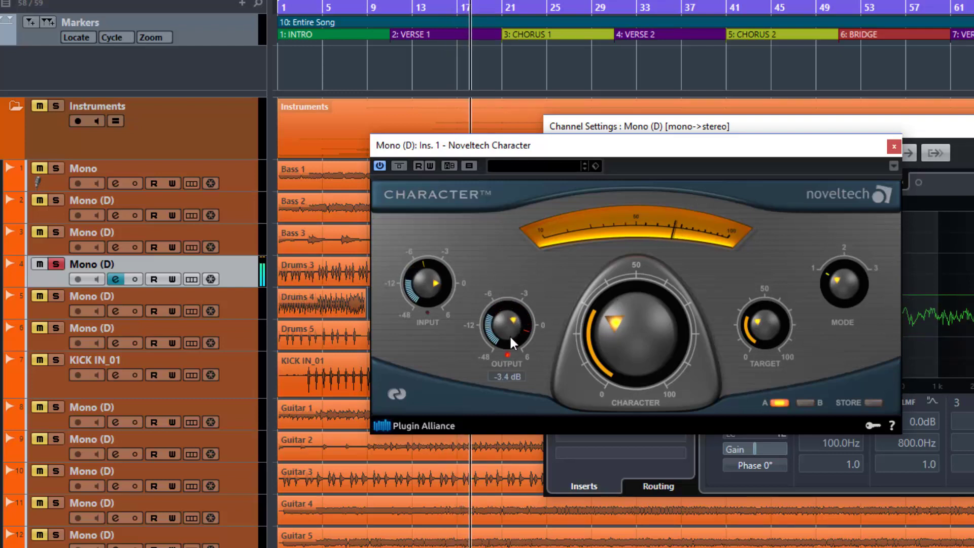
Step: Compare Drums 3 with the effect bypassed and active, lowering the plugin's Output slightly further to match the bypassed level
{"action": "left_click", "coordinate": [399, 166]}
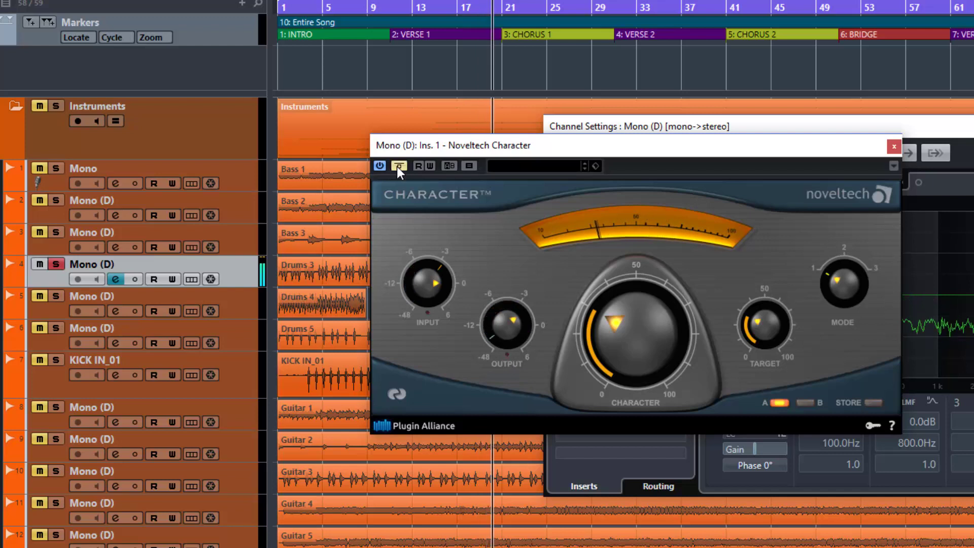
{"action": "left_click", "coordinate": [397, 165]}
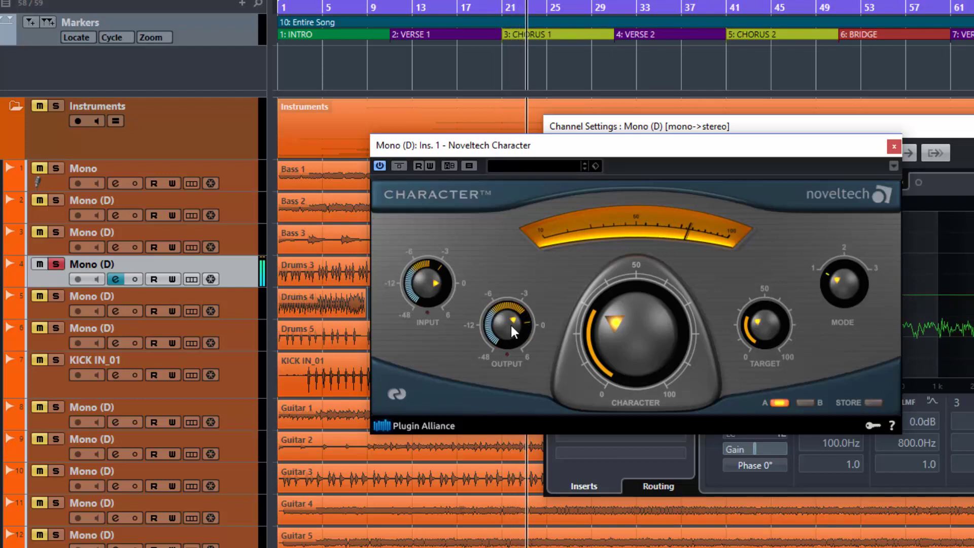
{"action": "left_click_drag", "start_coordinate": [510, 326], "coordinate": [510, 333]}
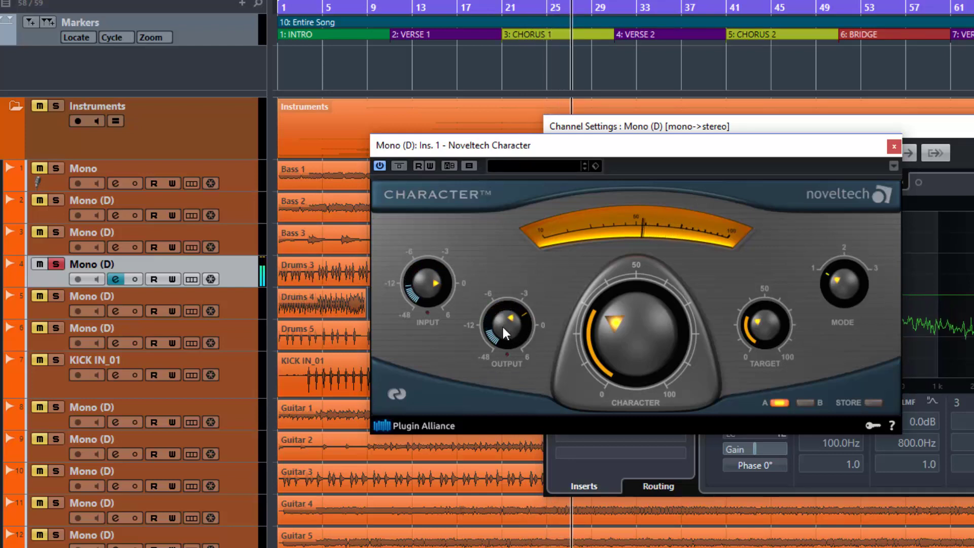
{"action": "left_click", "coordinate": [398, 163]}
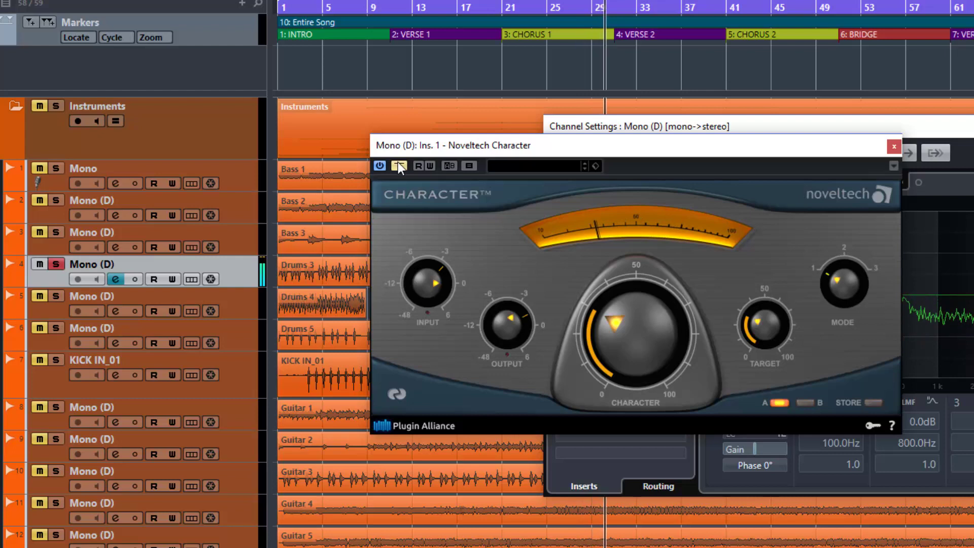
Step: Reactivate the effect during Drums 3 playback and try Character near 40, returning it to about 30
{"action": "left_click", "coordinate": [398, 166]}
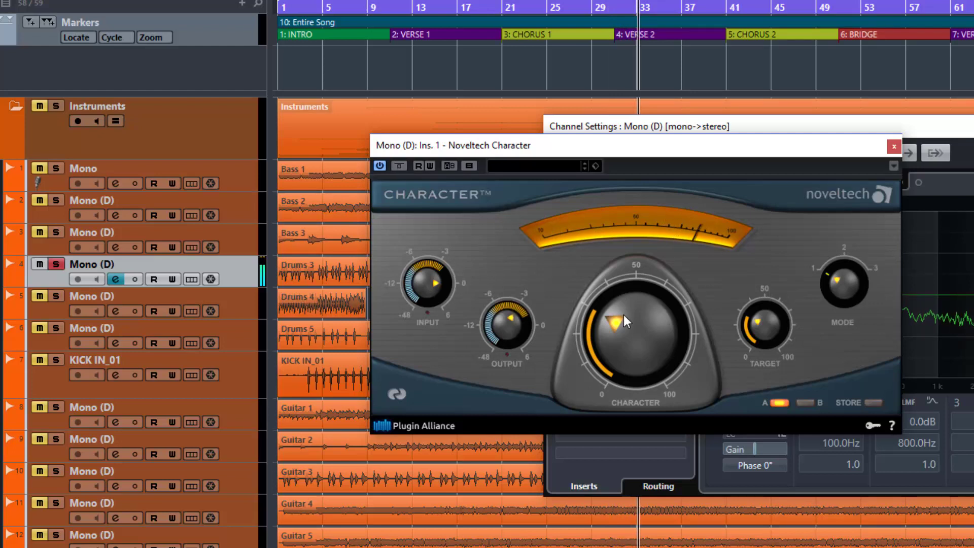
{"action": "left_click_drag", "start_coordinate": [623, 318], "coordinate": [623, 310]}
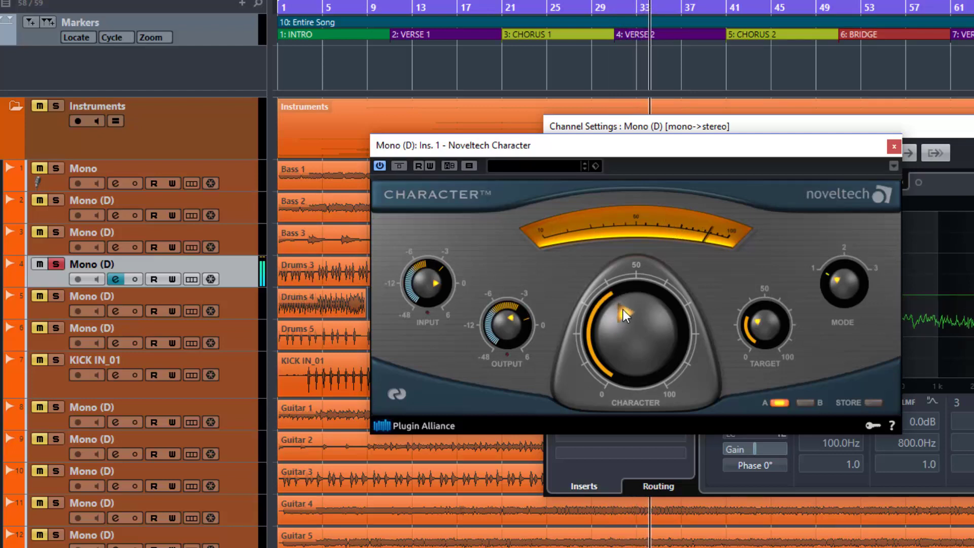
{"action": "mouse_move", "coordinate": [763, 325]}
{"action": "left_mouse_down"}
{"action": "mouse_move", "coordinate": [763, 348]}
{"action": "mouse_move", "coordinate": [749, 327]}
{"action": "mouse_move", "coordinate": [748, 243]}
{"action": "mouse_move", "coordinate": [759, 318]}
{"action": "left_mouse_up"}
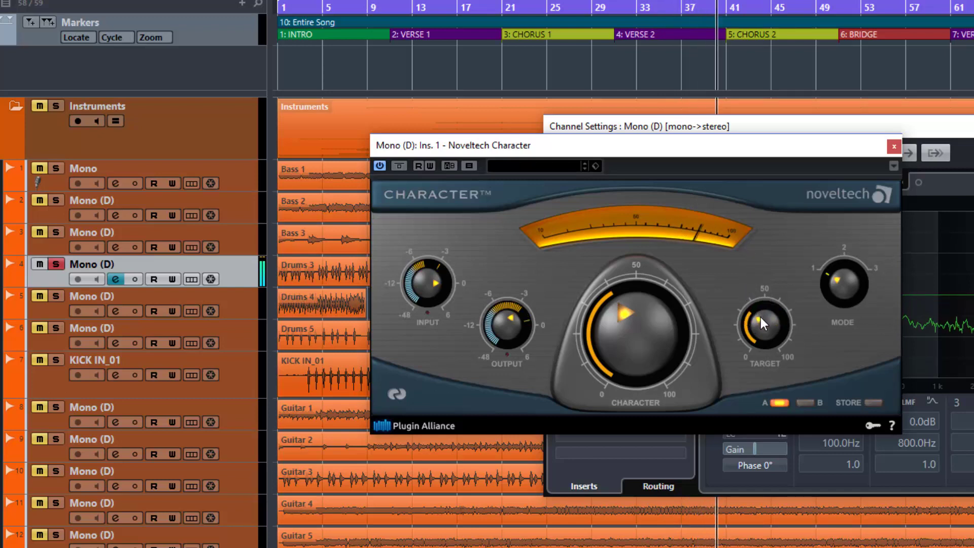
{"action": "left_click_drag", "start_coordinate": [614, 323], "coordinate": [621, 340]}
{"action": "key", "text": "space"}
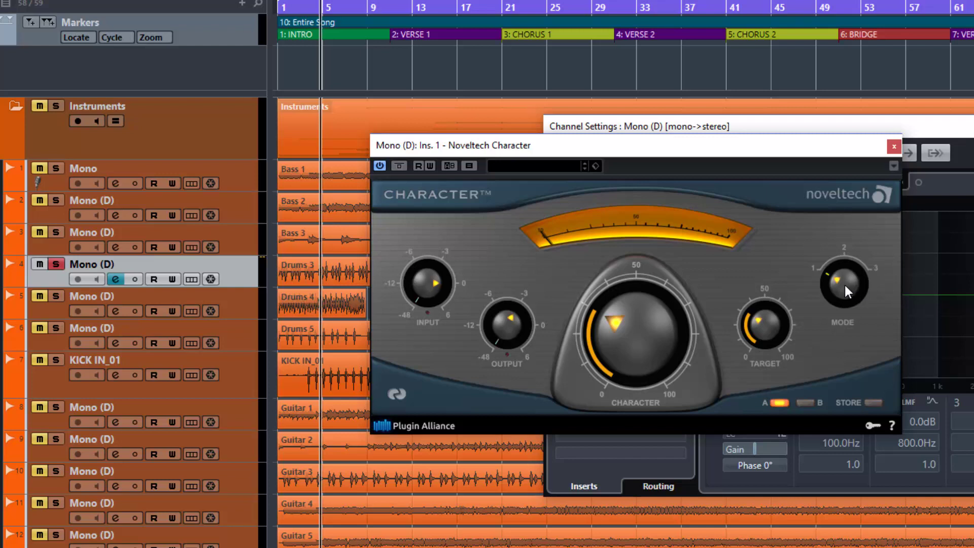
Step: Play Drums 3 and audition the plugin's Mode settings 2 and 3, returning Mode to 1
{"action": "key", "text": "space"}
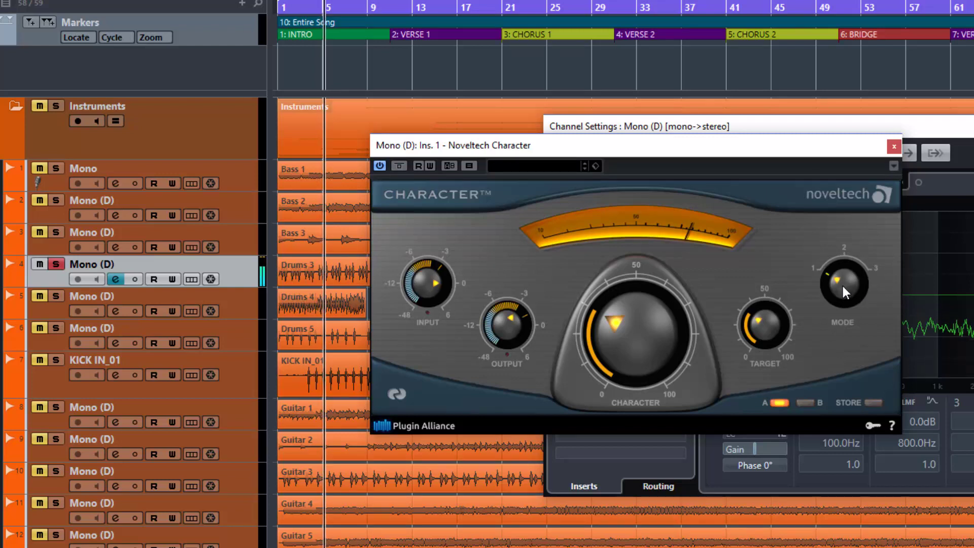
{"action": "left_click_drag", "start_coordinate": [841, 284], "coordinate": [843, 244]}
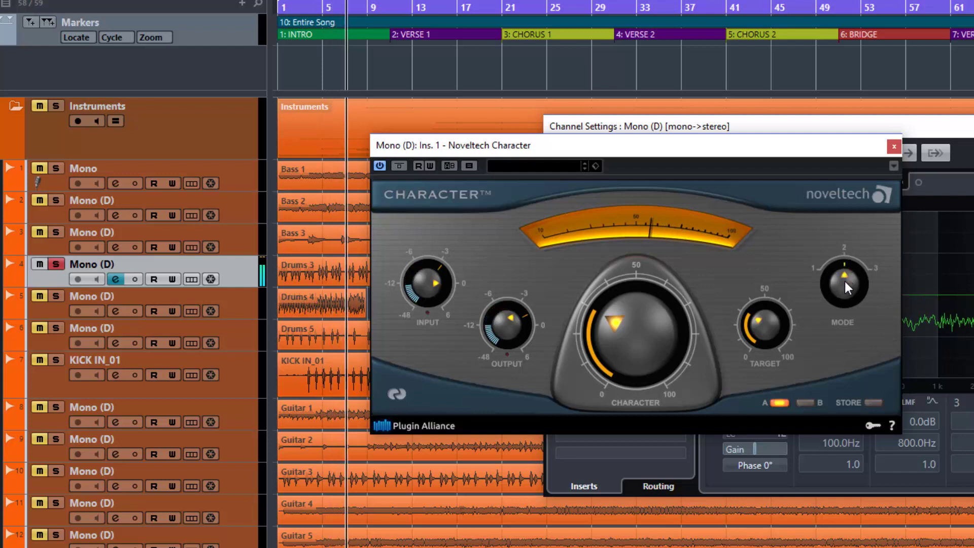
{"action": "left_click_drag", "start_coordinate": [843, 281], "coordinate": [842, 199]}
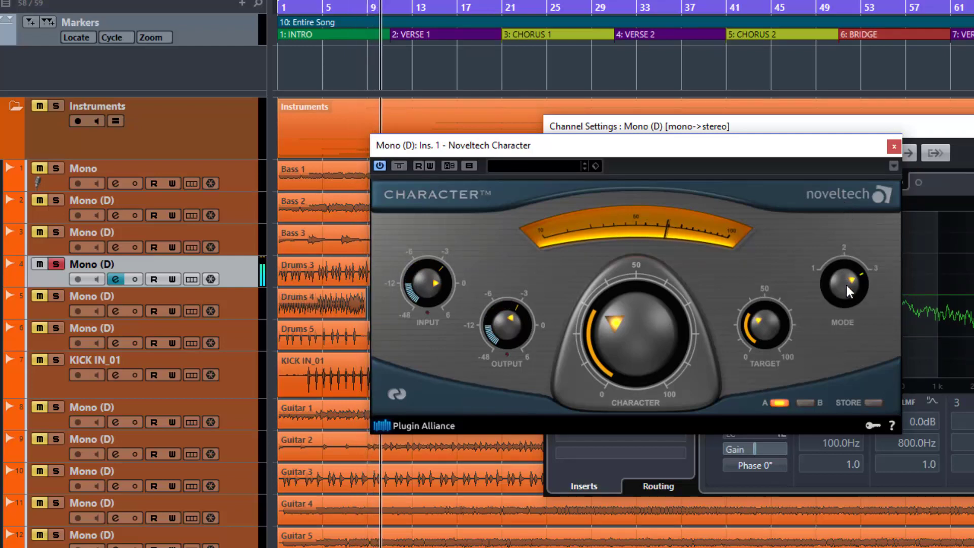
{"action": "left_click_drag", "start_coordinate": [845, 283], "coordinate": [845, 337]}
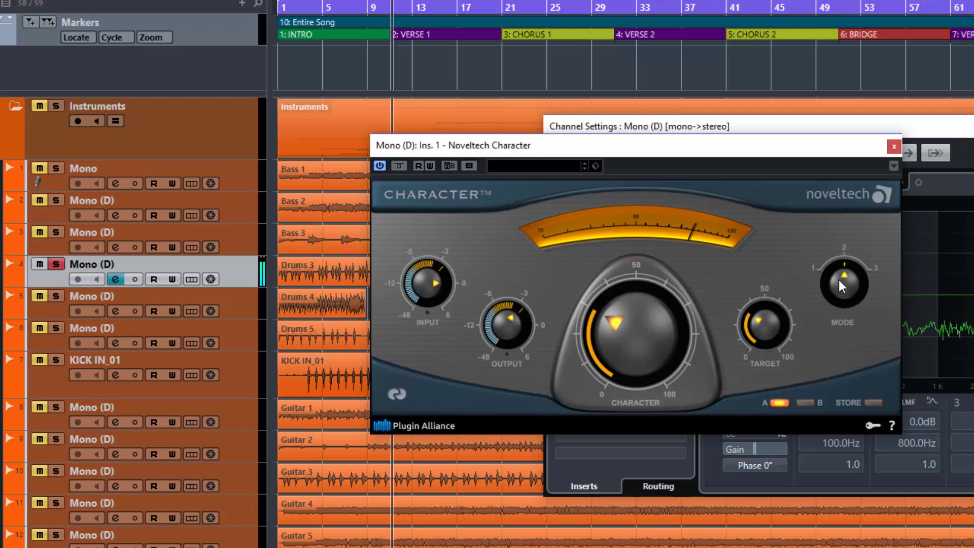
{"action": "left_click_drag", "start_coordinate": [839, 279], "coordinate": [845, 364]}
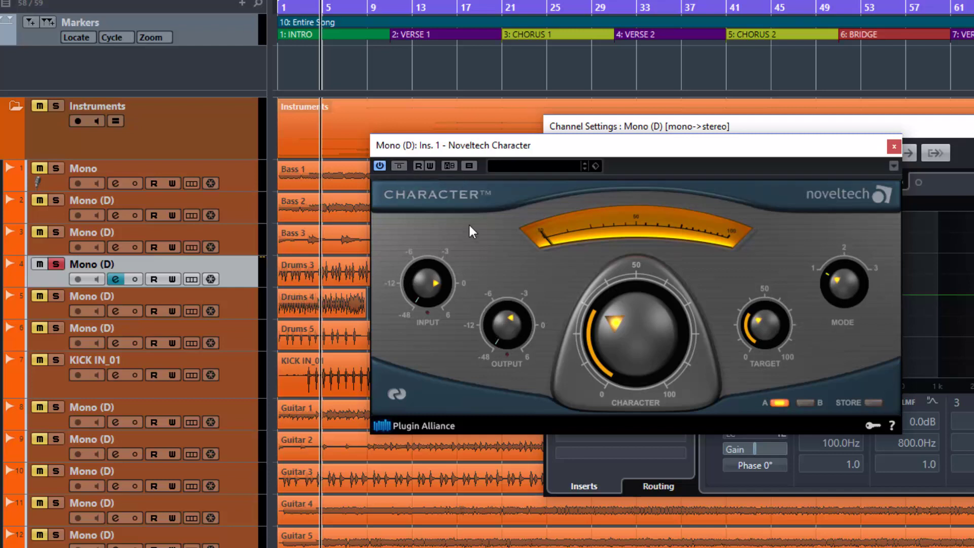
Step: Compare Drums 3 with the effect bypassed and active, nudging Target down, and take the track out of solo
{"action": "left_click", "coordinate": [399, 167]}
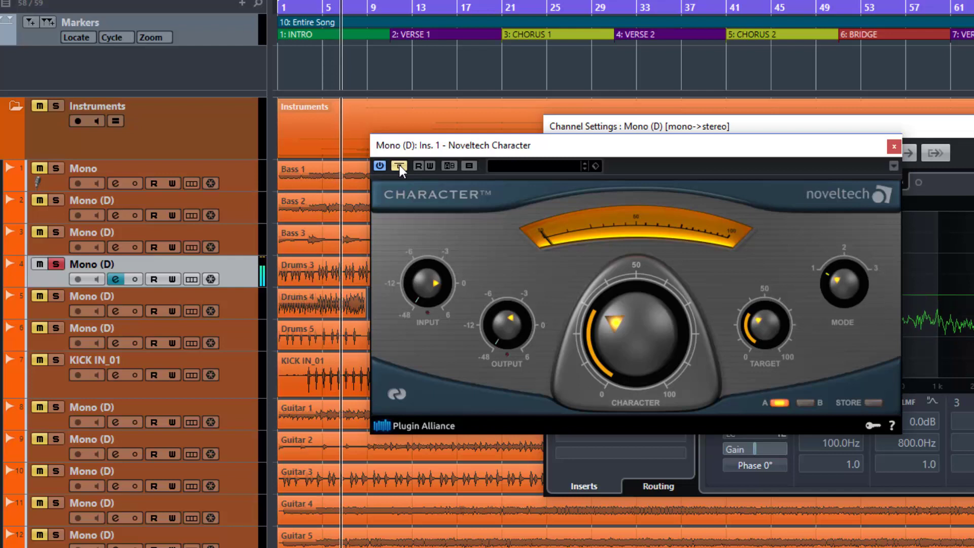
{"action": "left_click", "coordinate": [400, 165]}
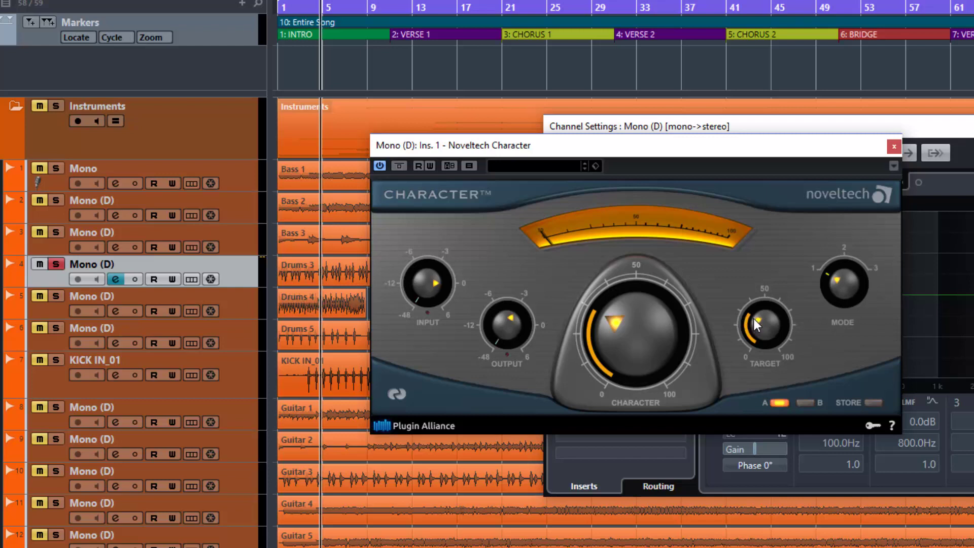
{"action": "left_click_drag", "start_coordinate": [753, 319], "coordinate": [750, 333]}
{"action": "left_click", "coordinate": [57, 263]}
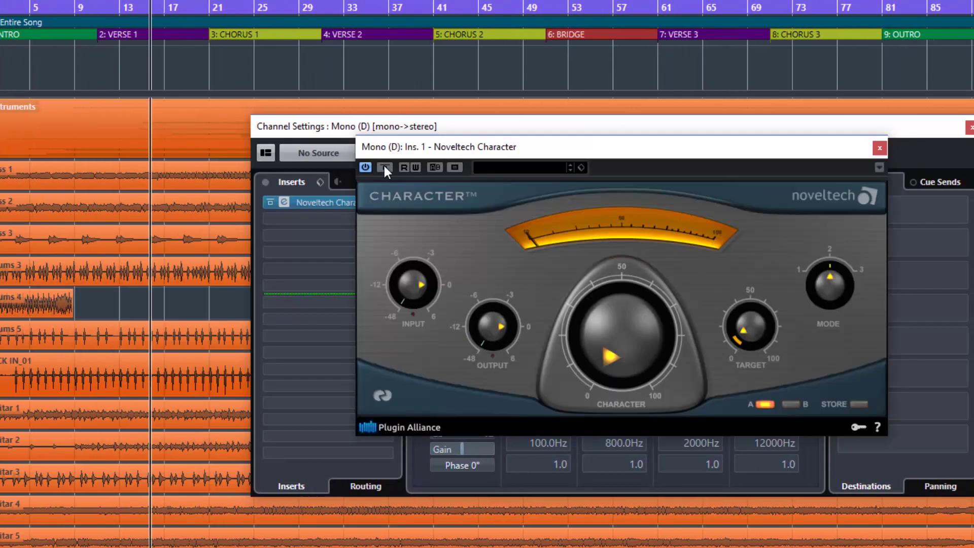
Step: Play the next track with its Noveltech Character bypassed and reactivated, moving the plugin window aside
{"action": "left_click", "coordinate": [385, 168]}
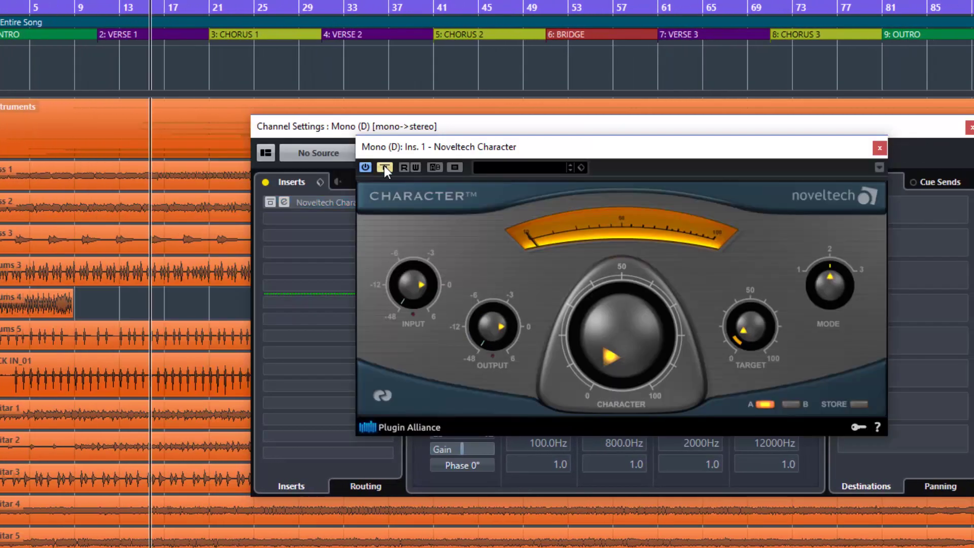
{"action": "left_click_drag", "start_coordinate": [435, 150], "coordinate": [381, 156]}
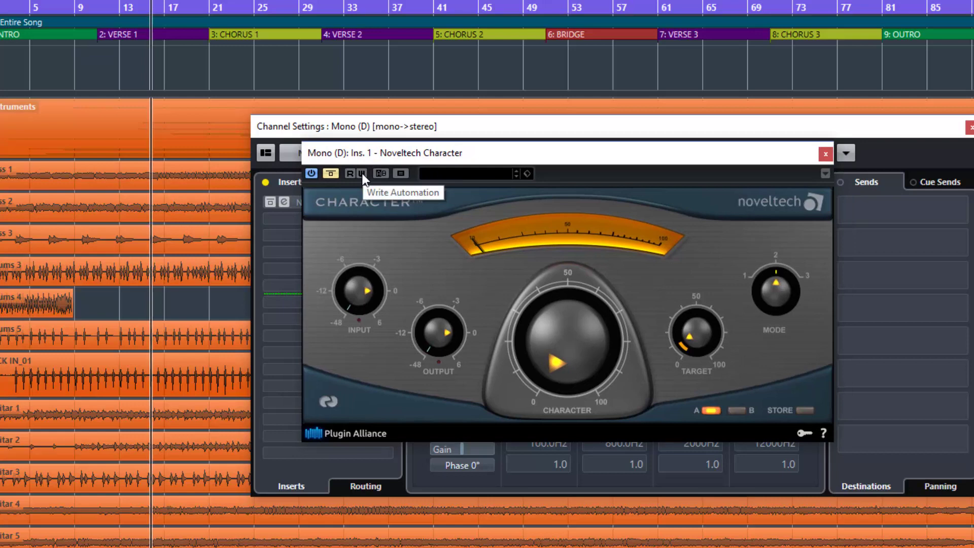
{"action": "left_click", "coordinate": [331, 174]}
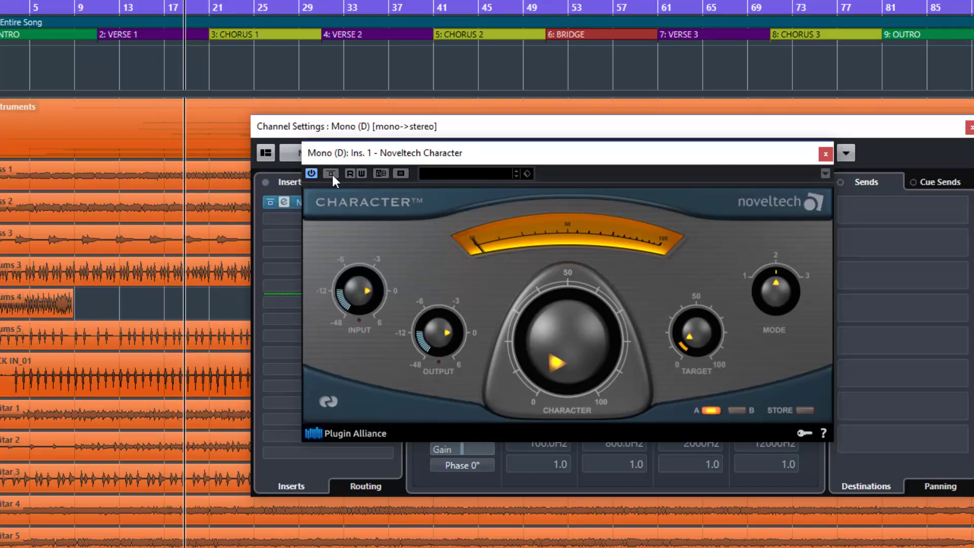
Step: During playback, raise Character to about 50 and Target to about 35, and lower Output to -5.9 dB
{"action": "left_click_drag", "start_coordinate": [569, 346], "coordinate": [558, 302]}
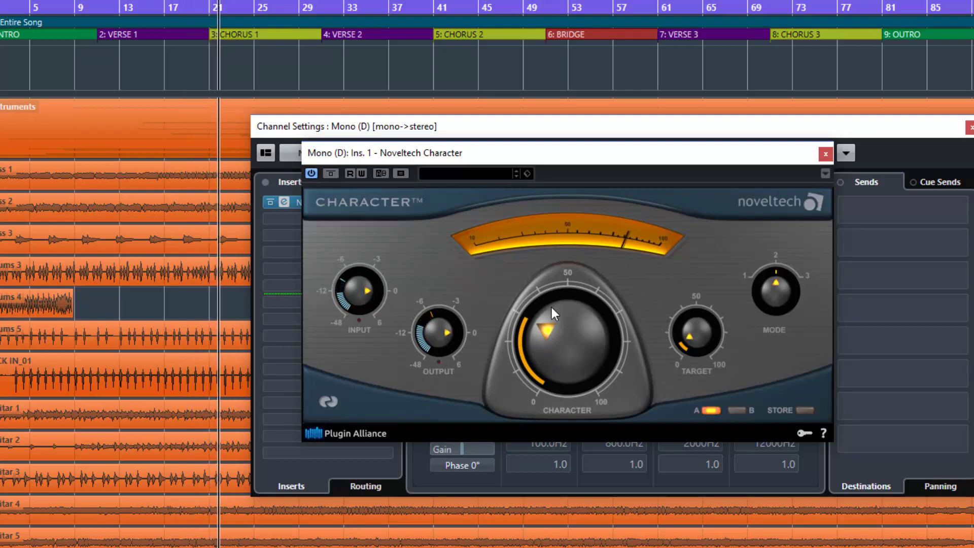
{"action": "left_click_drag", "start_coordinate": [439, 334], "coordinate": [437, 354]}
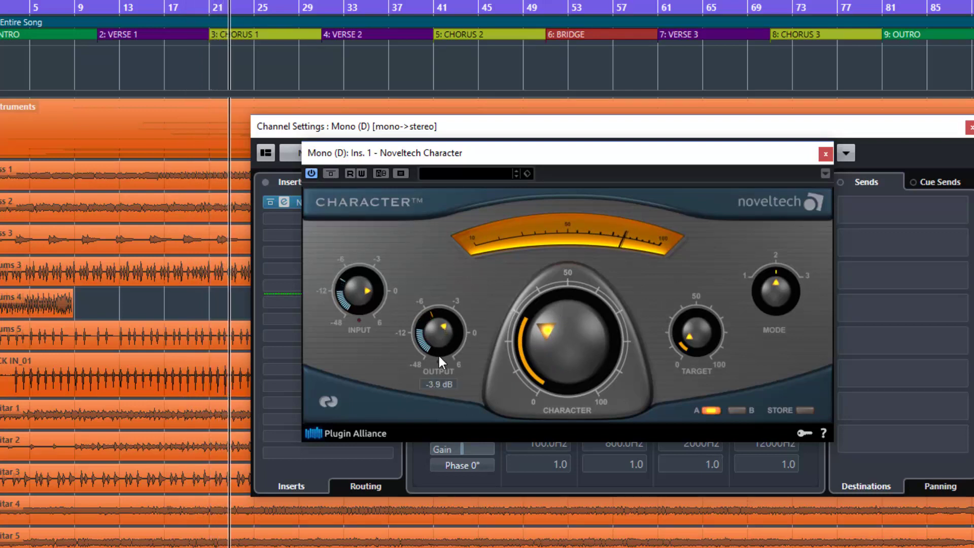
{"action": "left_click_drag", "start_coordinate": [698, 339], "coordinate": [689, 295]}
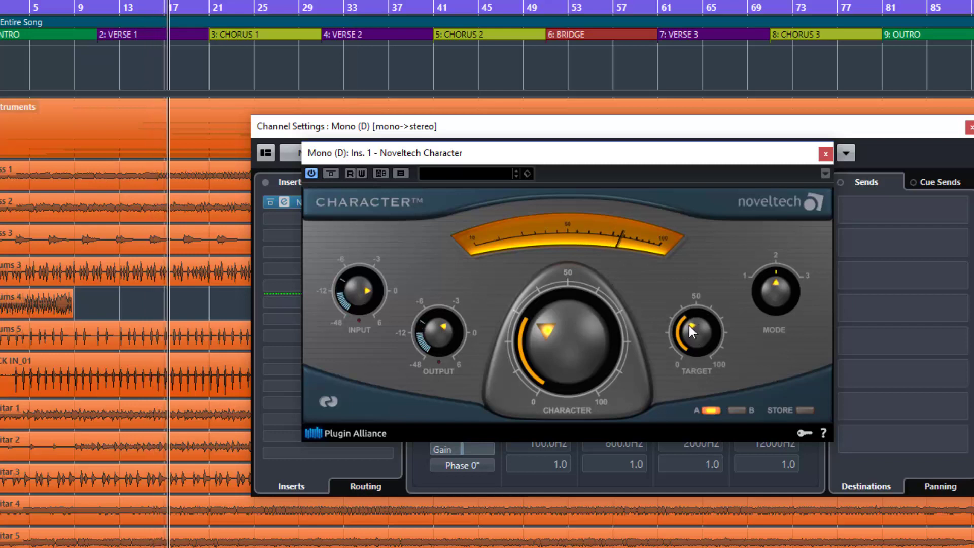
{"action": "left_click_drag", "start_coordinate": [574, 354], "coordinate": [579, 331]}
{"action": "mouse_move", "coordinate": [438, 333]}
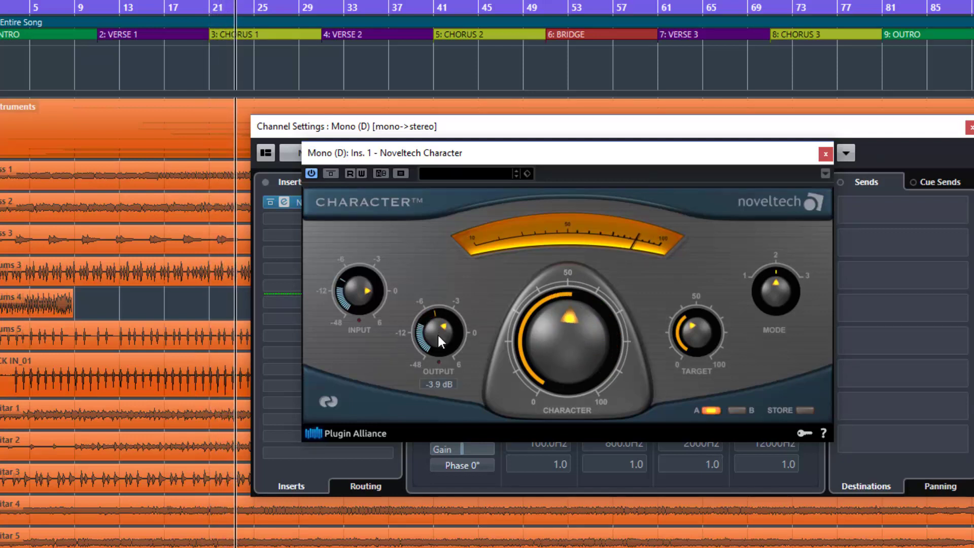
{"action": "left_click_drag", "start_coordinate": [437, 334], "coordinate": [437, 345]}
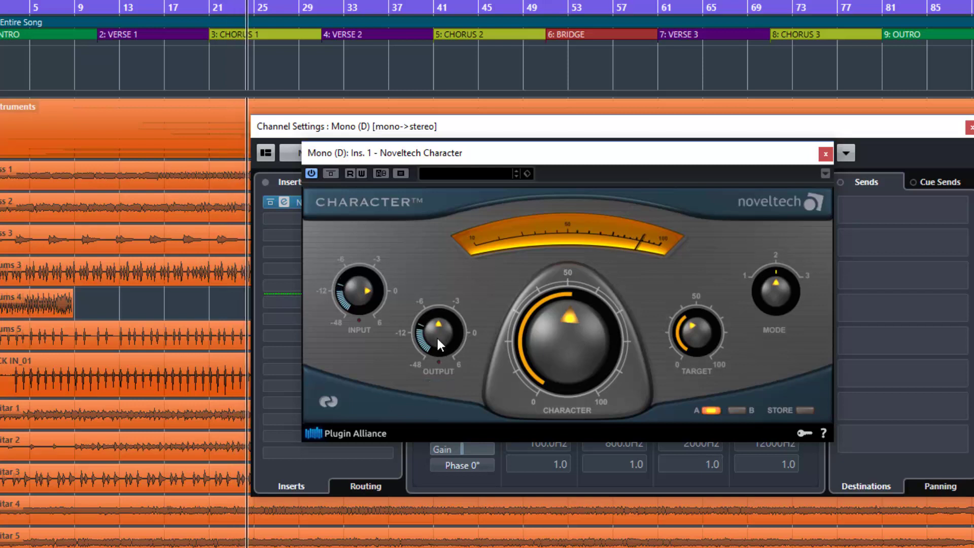
{"action": "mouse_move", "coordinate": [437, 337]}
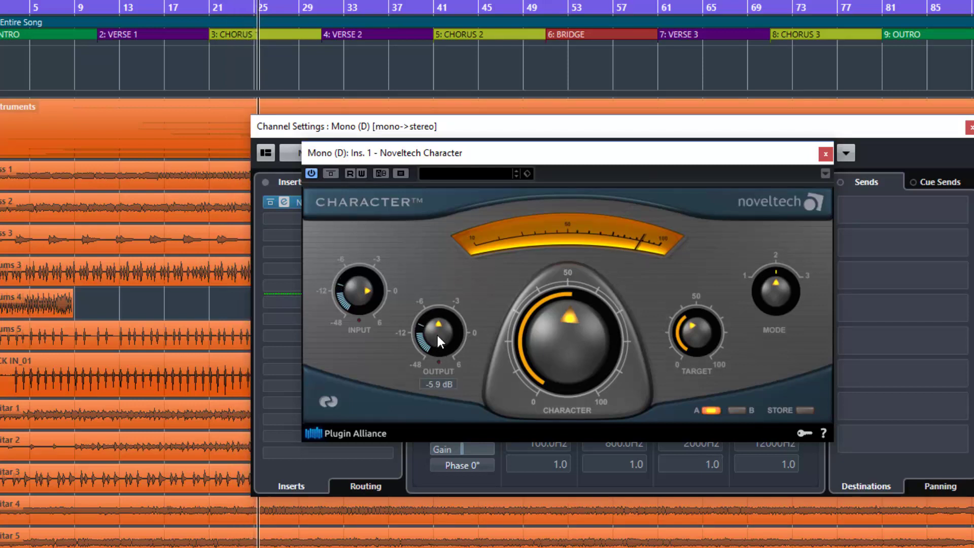
Step: Compare the track with Noveltech Character bypassed and active over two playbacks, leaving the effect active
{"action": "left_click", "coordinate": [331, 173]}
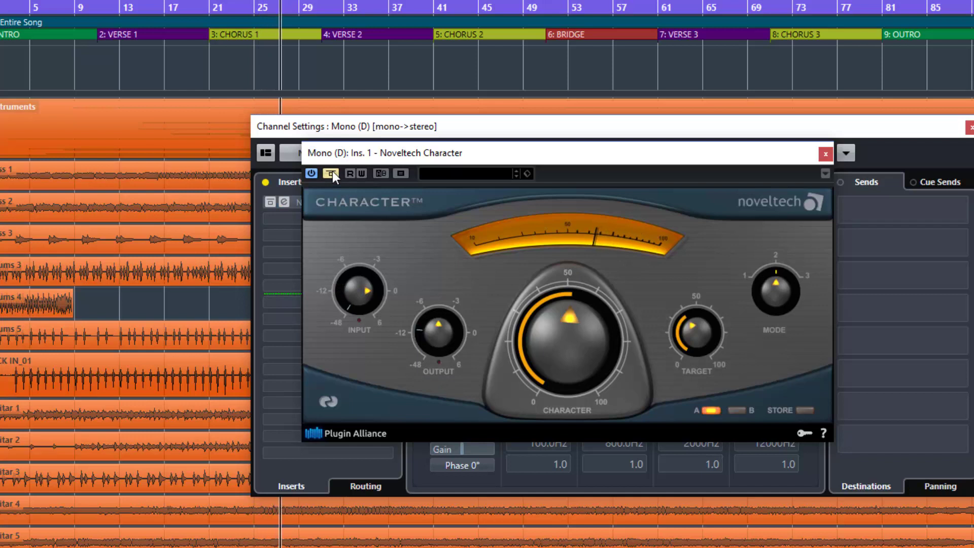
{"action": "left_click", "coordinate": [332, 174]}
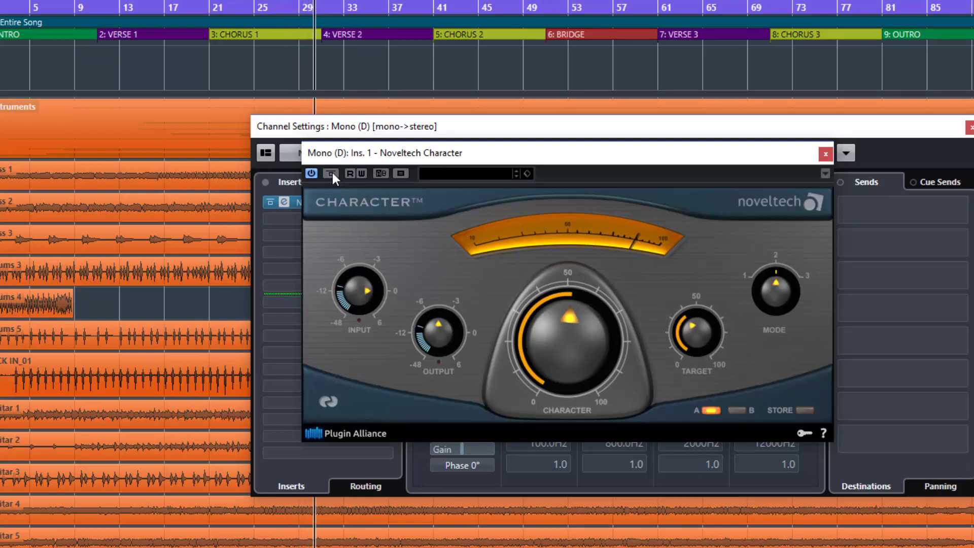
{"action": "left_click", "coordinate": [332, 174]}
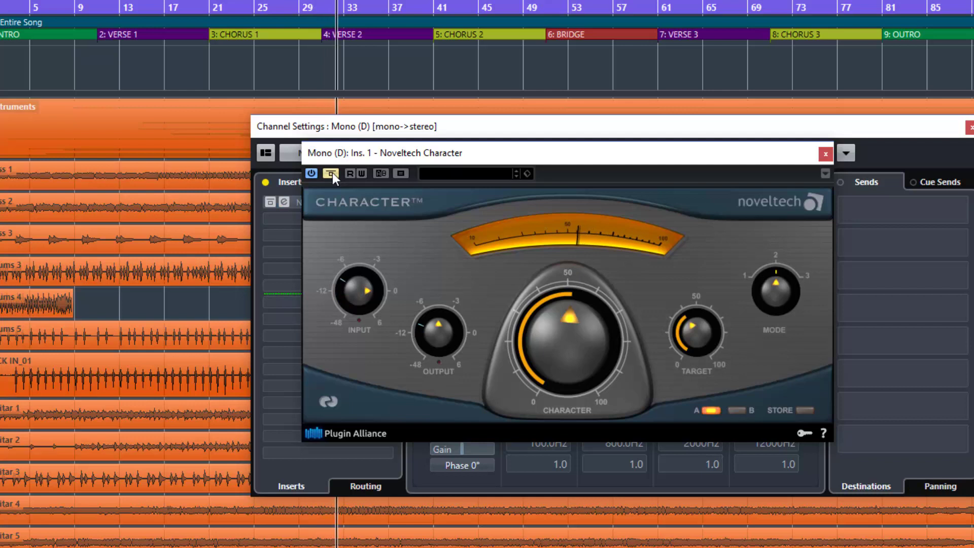
{"action": "key", "text": "space"}
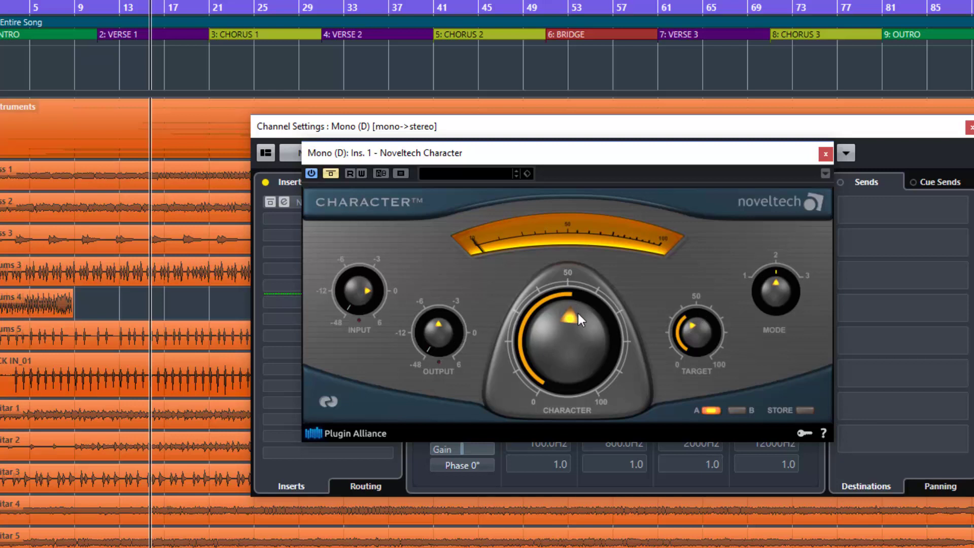
{"action": "left_click", "coordinate": [331, 175]}
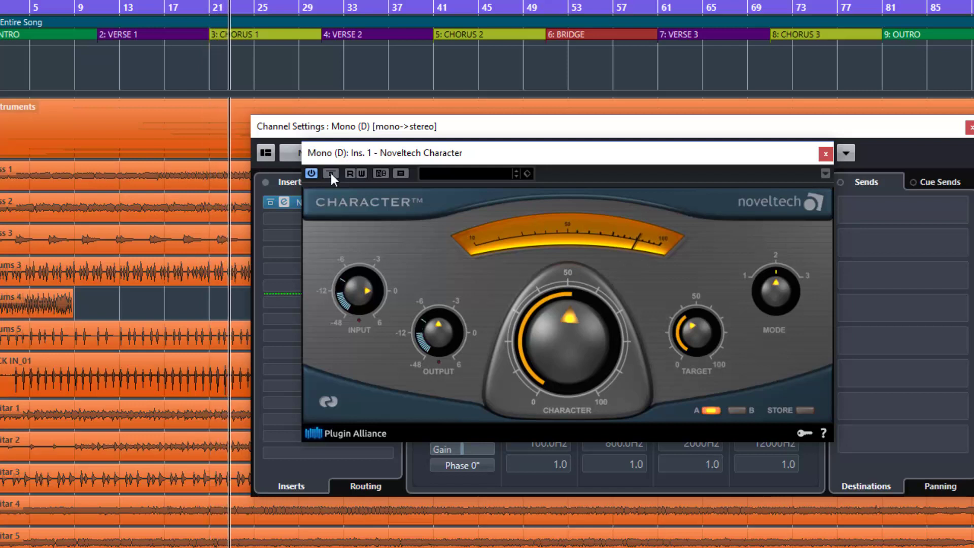
{"action": "left_click", "coordinate": [330, 174]}
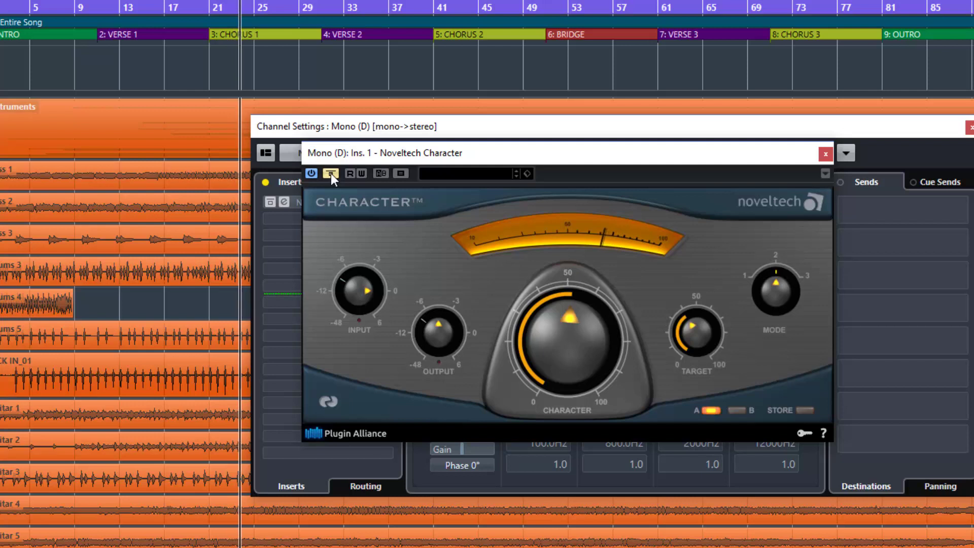
{"action": "left_click", "coordinate": [331, 174]}
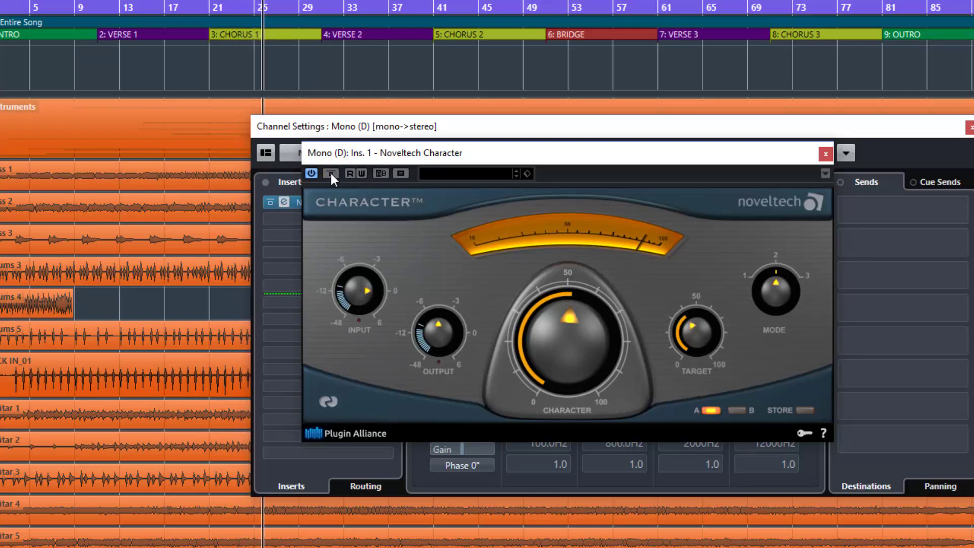
{"action": "key", "text": "space"}
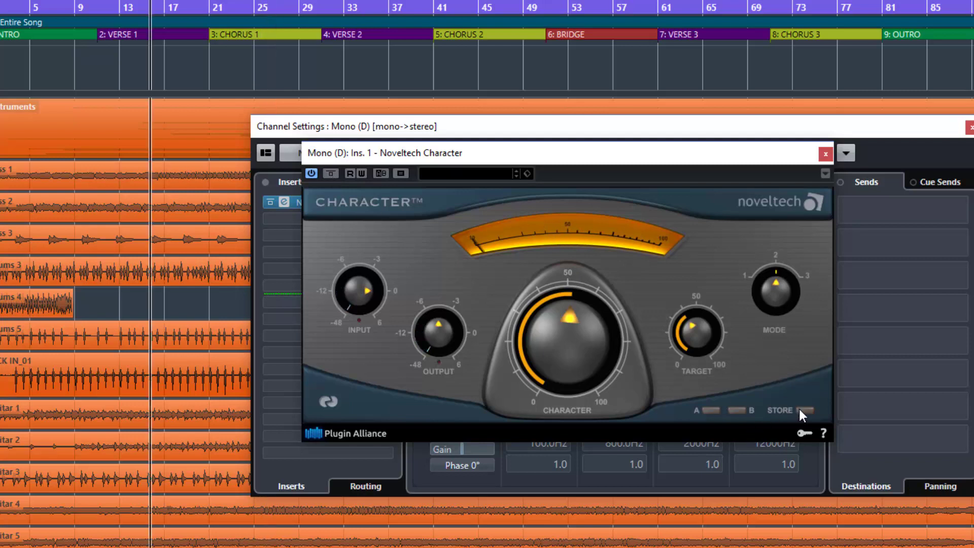
Step: Store the current plugin settings in slot B and switch from B back to A during playback
{"action": "left_click", "coordinate": [736, 409]}
{"action": "left_click", "coordinate": [736, 410]}
{"action": "key", "text": "space"}
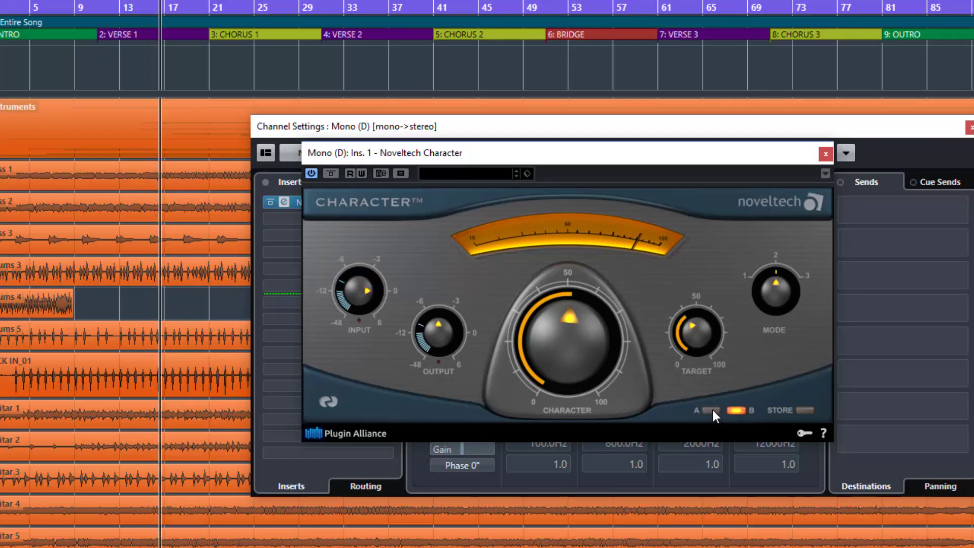
{"action": "left_click", "coordinate": [712, 409]}
{"action": "key", "text": "space"}
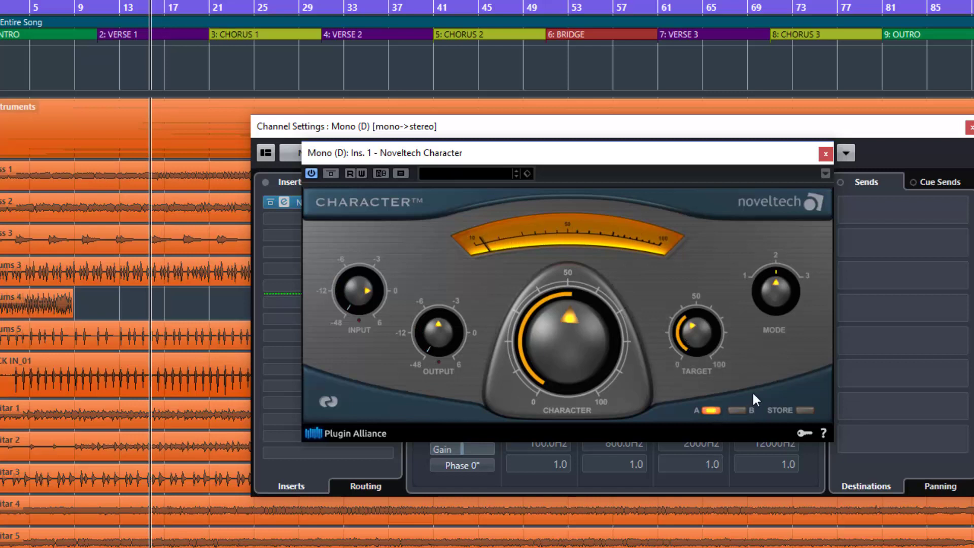
Step: Lower Target to about 20 in setting A during playback and switch to setting B to compare
{"action": "key", "text": "space"}
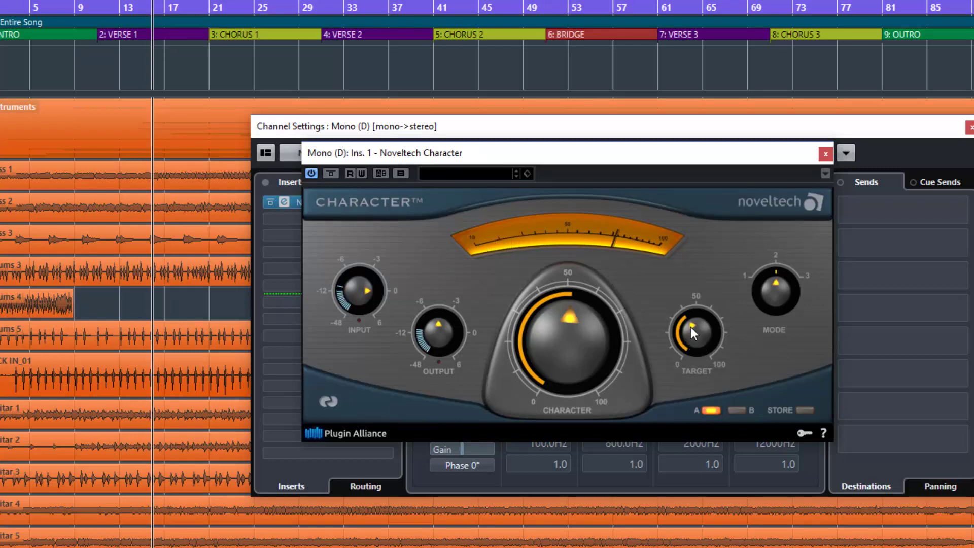
{"action": "left_click_drag", "start_coordinate": [691, 330], "coordinate": [684, 354]}
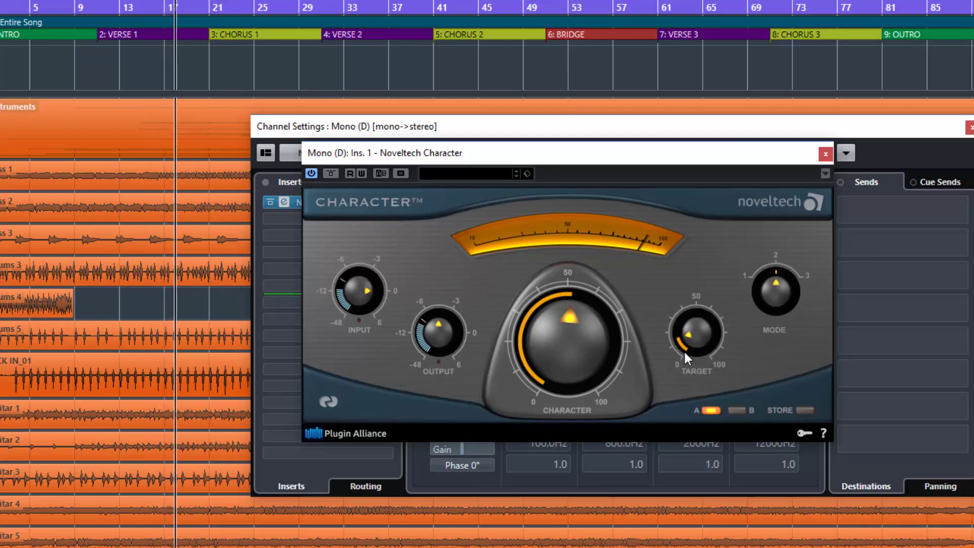
{"action": "left_click_drag", "start_coordinate": [684, 354], "coordinate": [681, 339]}
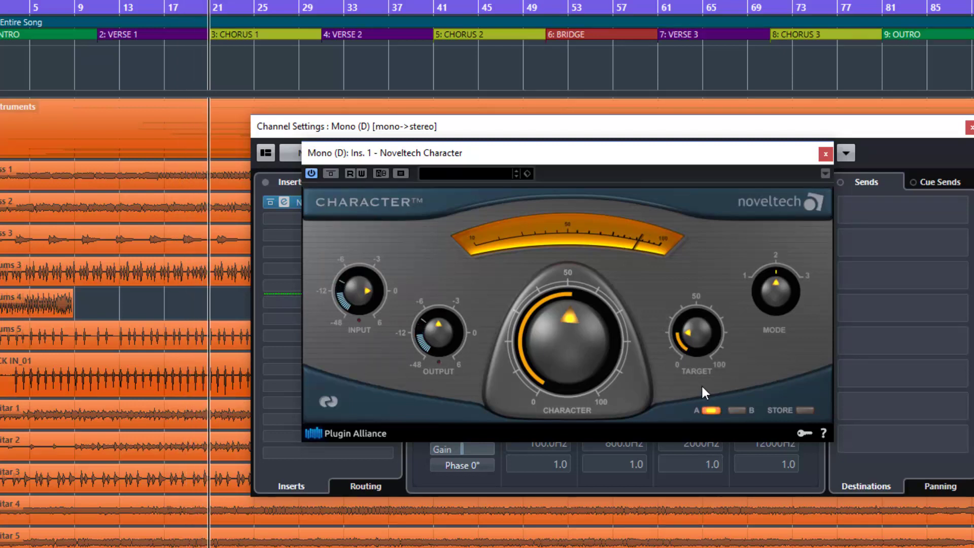
{"action": "left_click", "coordinate": [738, 410]}
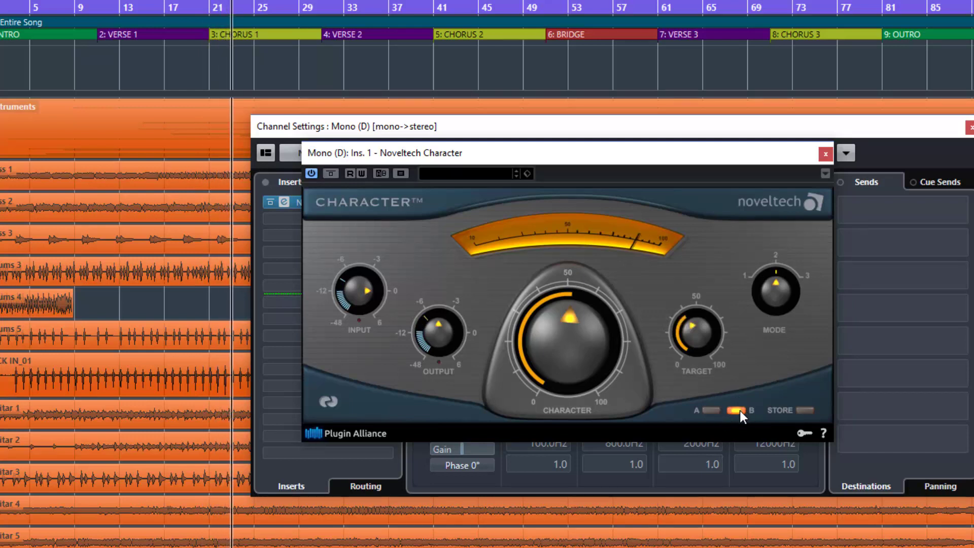
Step: Compare plugin settings A and B during playback, returning to setting A
{"action": "left_click", "coordinate": [711, 410]}
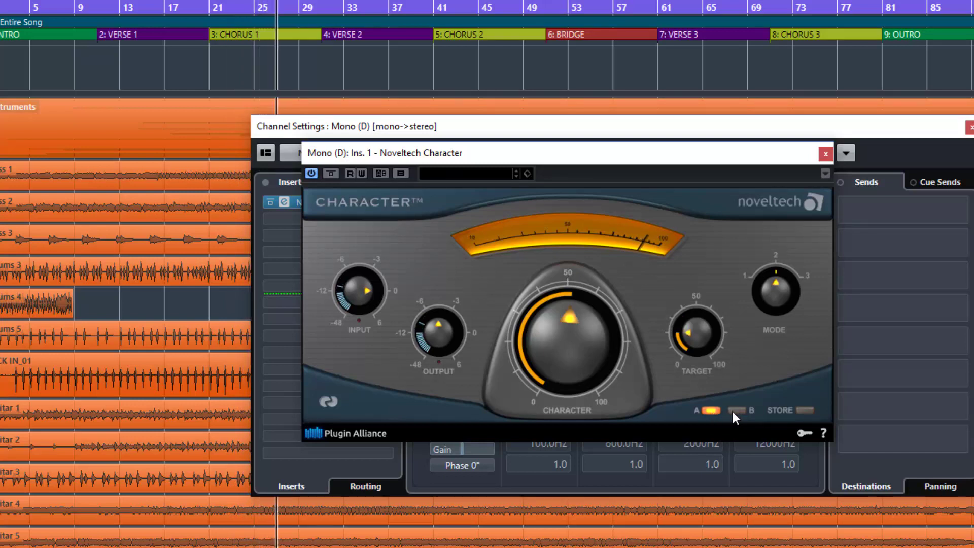
{"action": "left_click", "coordinate": [736, 411]}
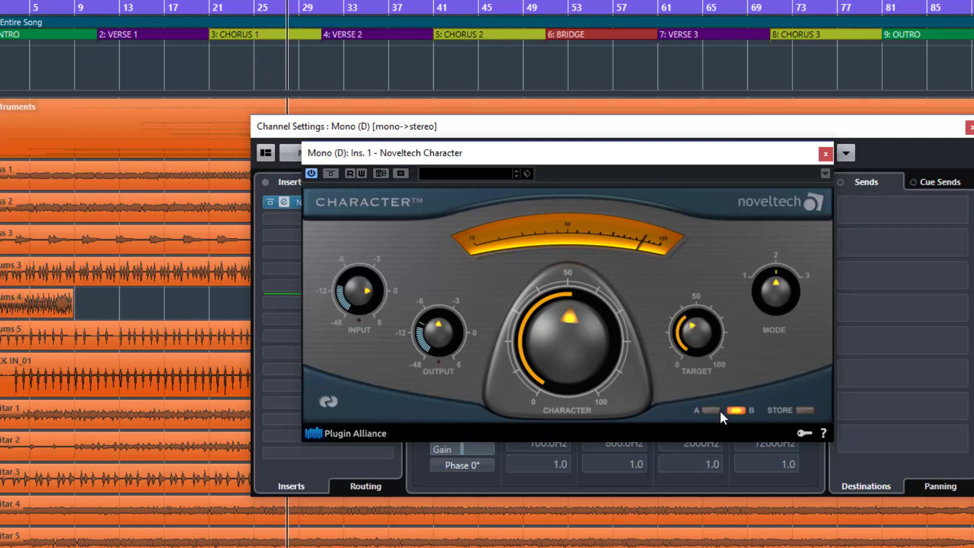
{"action": "left_click", "coordinate": [712, 410]}
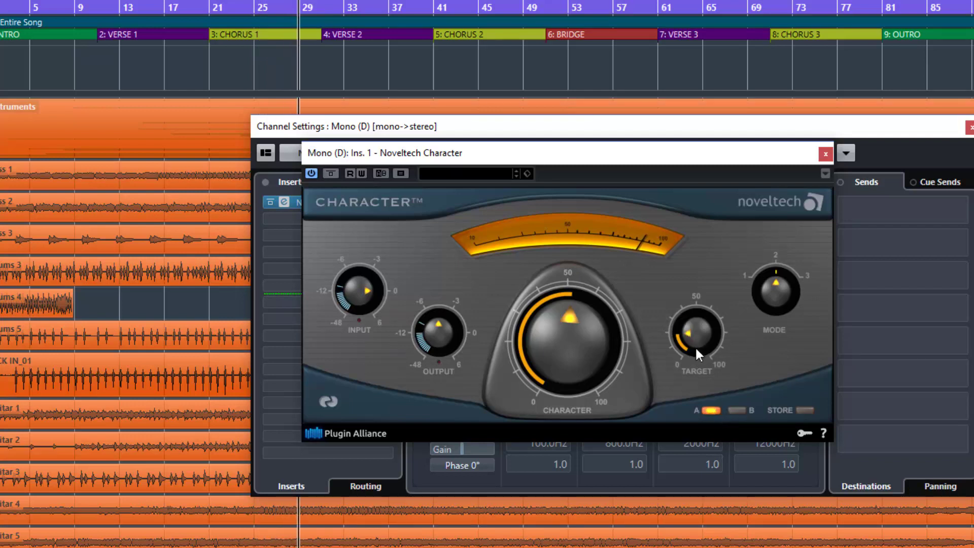
Step: Raise Target to about 70 in setting A, and compare it during playback with setting B and the bypassed effect
{"action": "left_click_drag", "start_coordinate": [696, 354], "coordinate": [699, 271]}
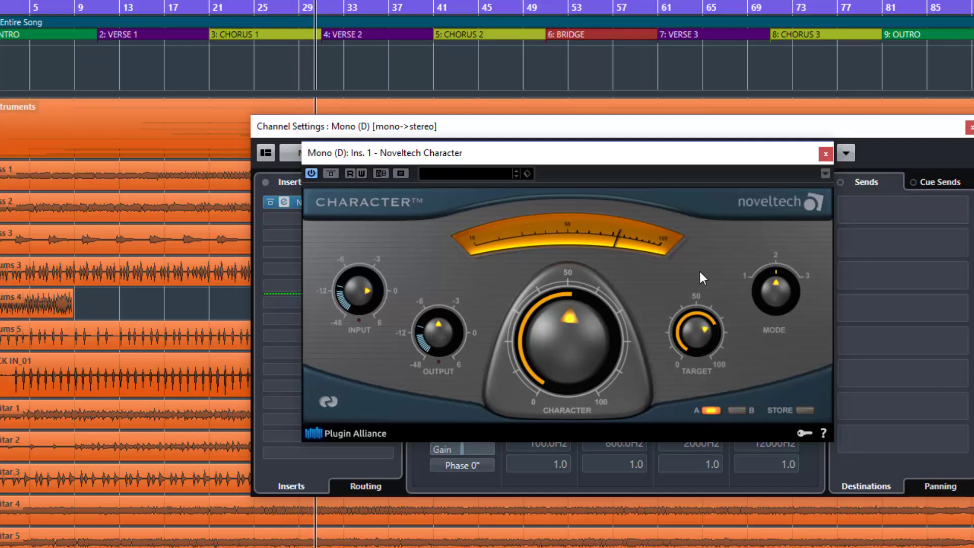
{"action": "left_click", "coordinate": [739, 410]}
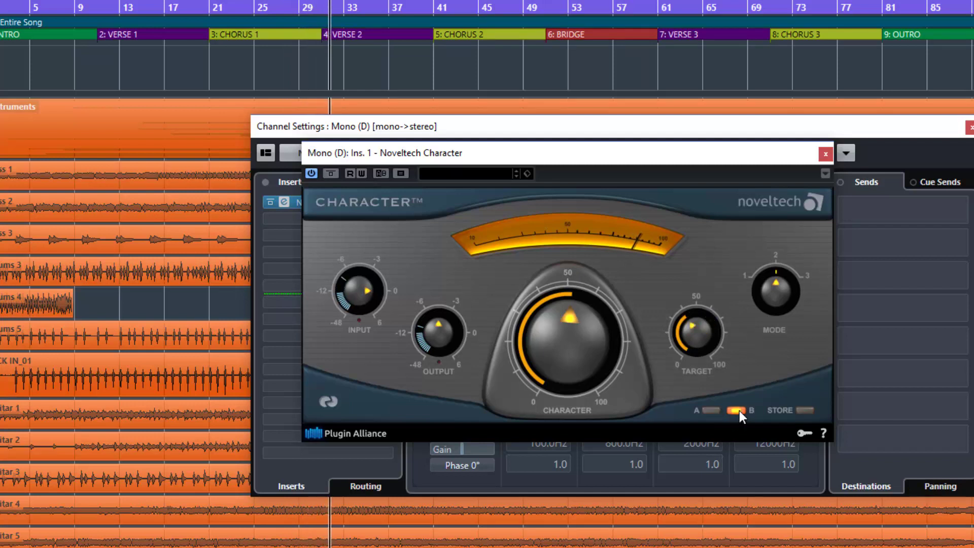
{"action": "left_click", "coordinate": [711, 410]}
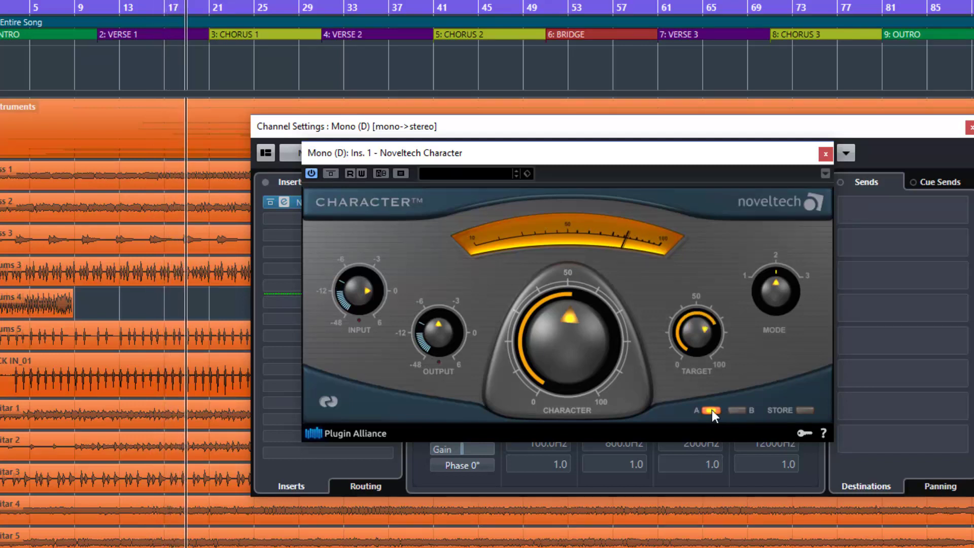
{"action": "left_click", "coordinate": [735, 409]}
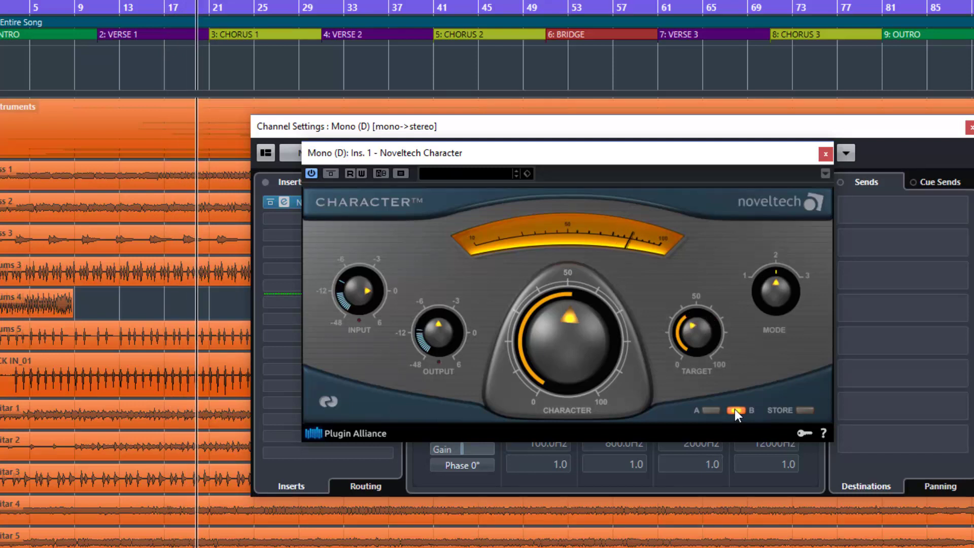
{"action": "left_click", "coordinate": [330, 173]}
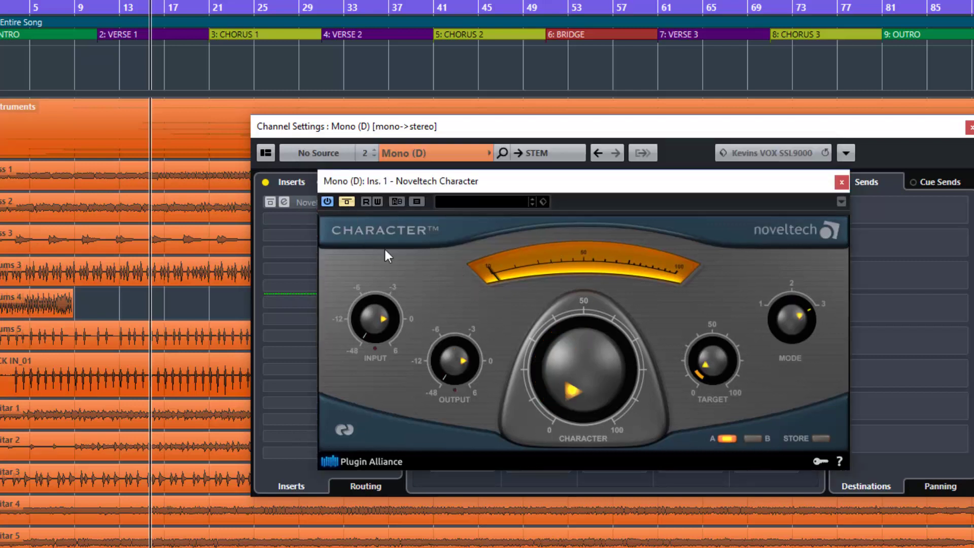
Step: Activate the effect on the playing track and raise Character to about 30 and Target to about 40
{"action": "left_click", "coordinate": [347, 201]}
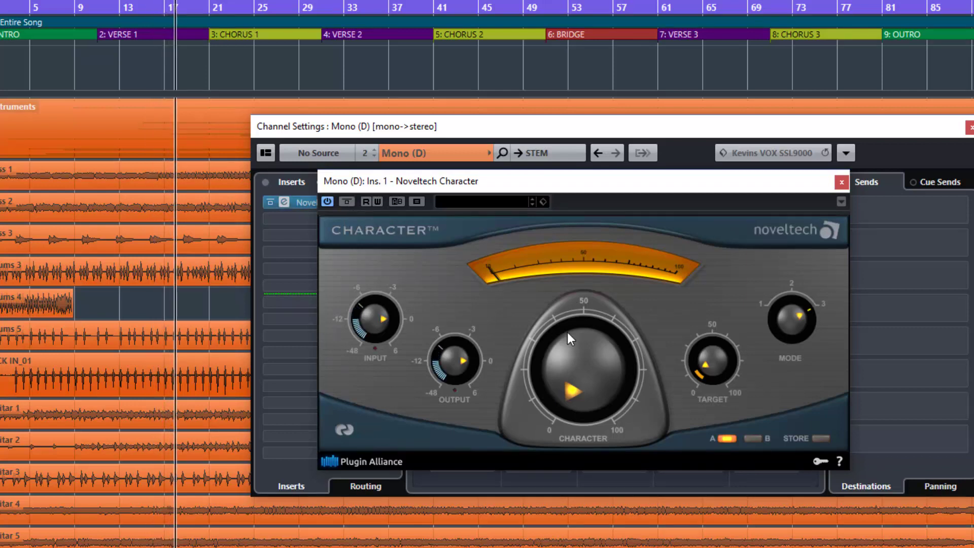
{"action": "left_click_drag", "start_coordinate": [577, 384], "coordinate": [567, 335]}
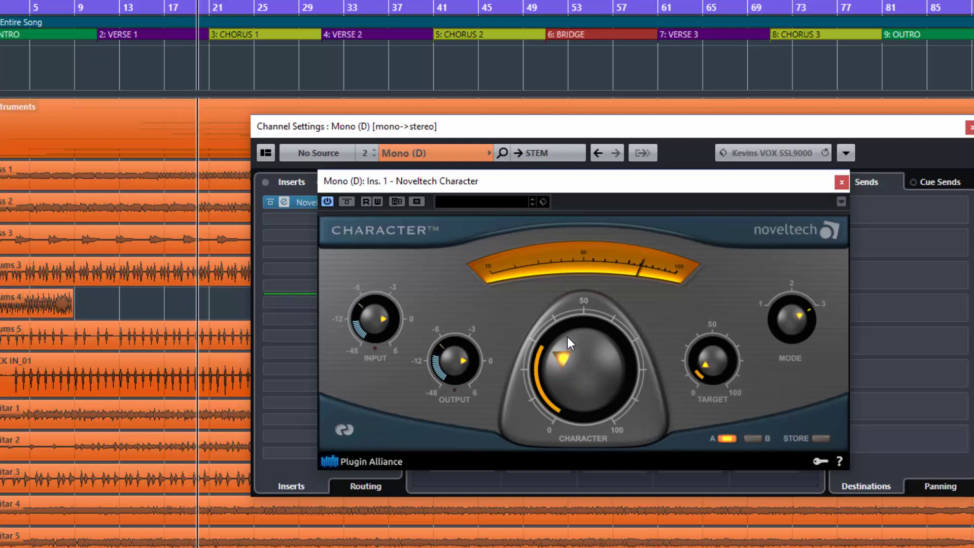
{"action": "left_click_drag", "start_coordinate": [714, 360], "coordinate": [734, 342]}
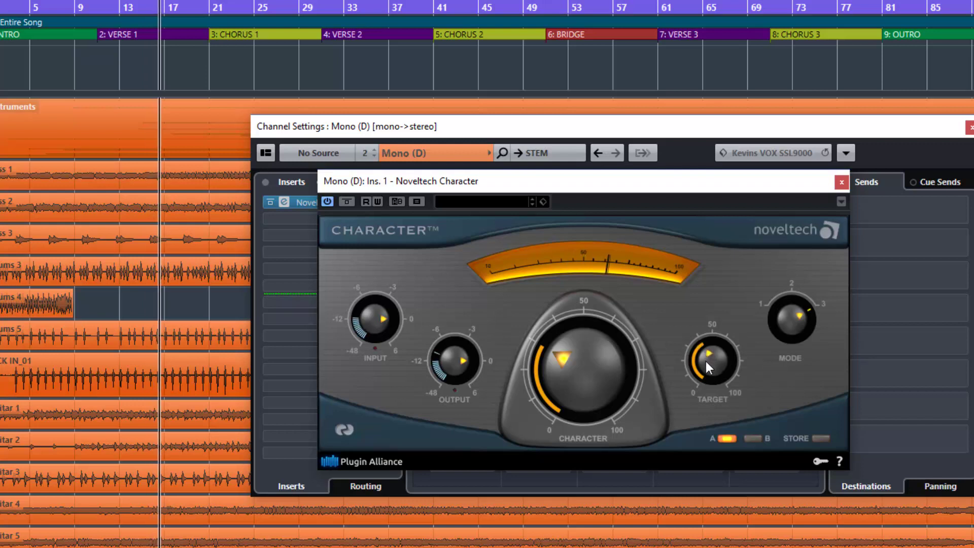
Step: Lower Target to about 5 and Output to about -3 dB, comparing the result with the effect bypassed
{"action": "left_click_drag", "start_coordinate": [706, 362], "coordinate": [704, 403]}
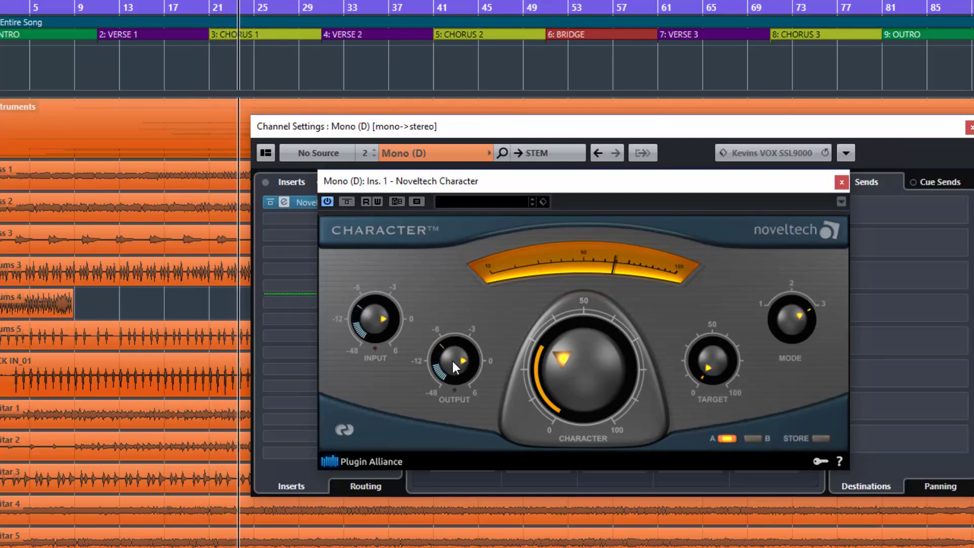
{"action": "left_click_drag", "start_coordinate": [452, 362], "coordinate": [454, 375]}
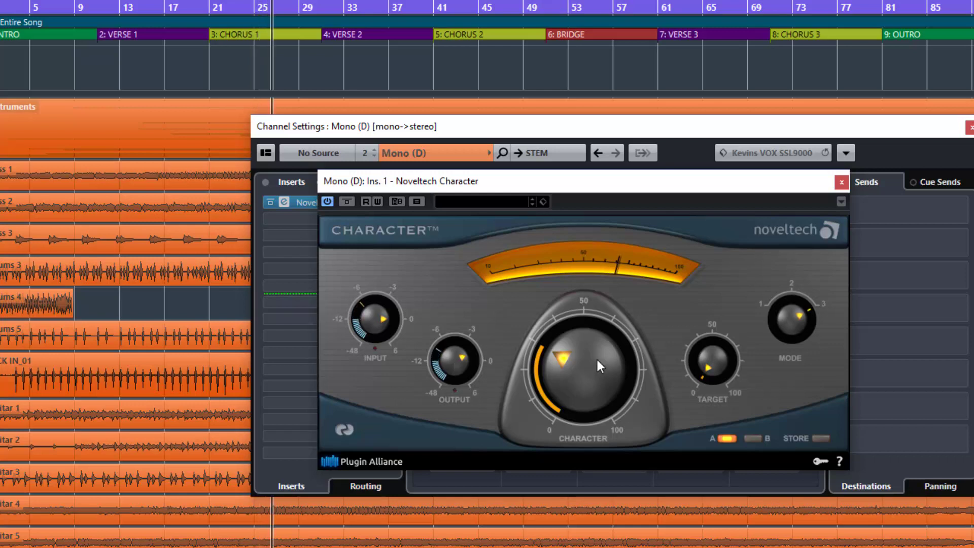
{"action": "left_click", "coordinate": [346, 202]}
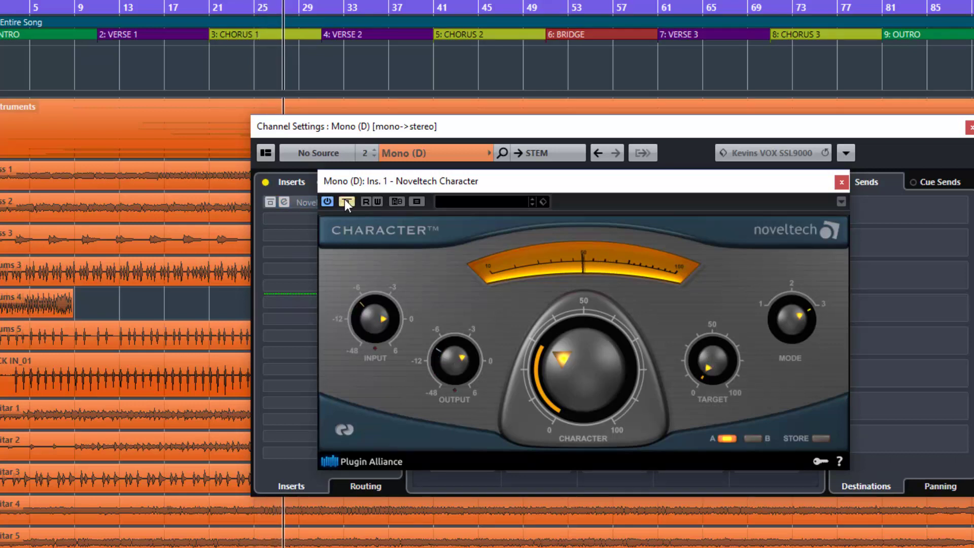
{"action": "left_click", "coordinate": [346, 202]}
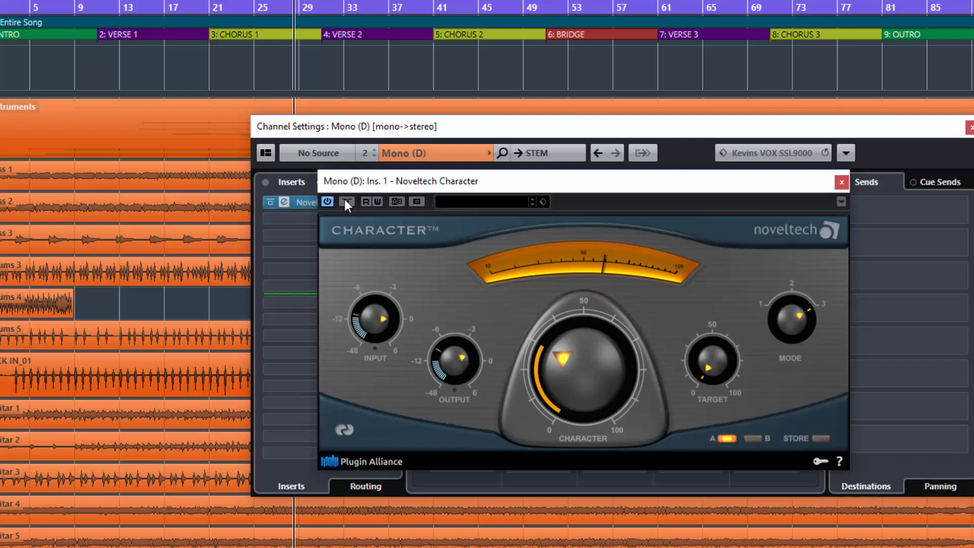
Step: Raise Target to about 20 during playback and compare the sound with the effect bypassed, leaving the effect active
{"action": "left_click_drag", "start_coordinate": [717, 360], "coordinate": [713, 330]}
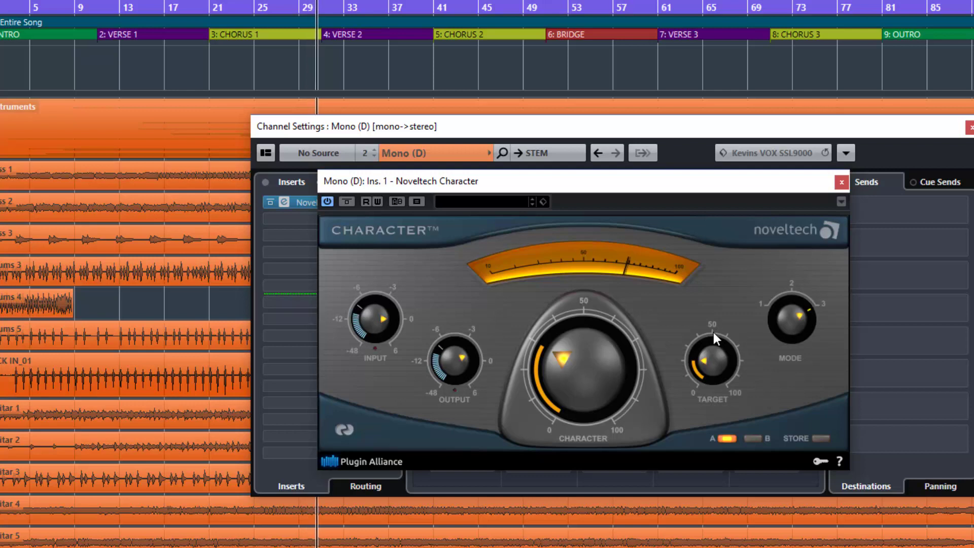
{"action": "left_click", "coordinate": [346, 202]}
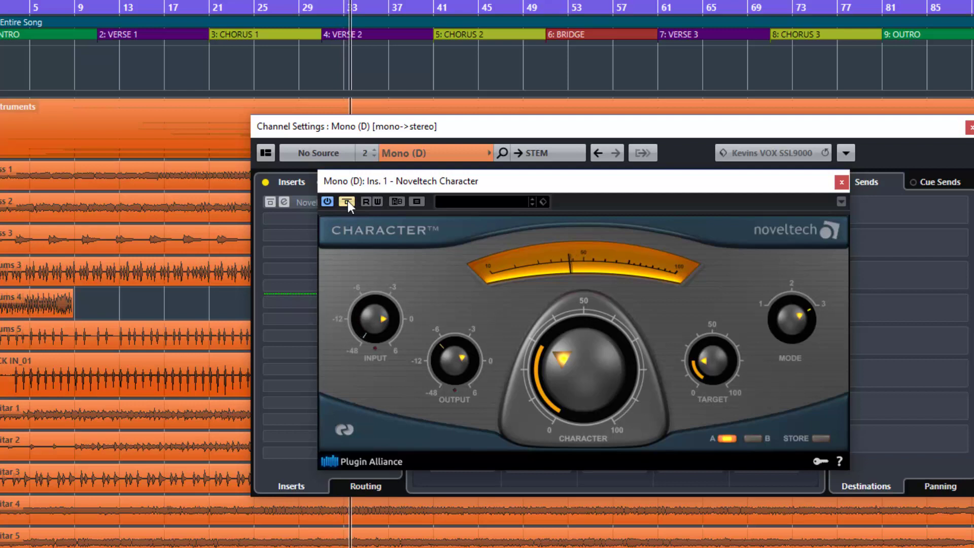
{"action": "left_click", "coordinate": [347, 202]}
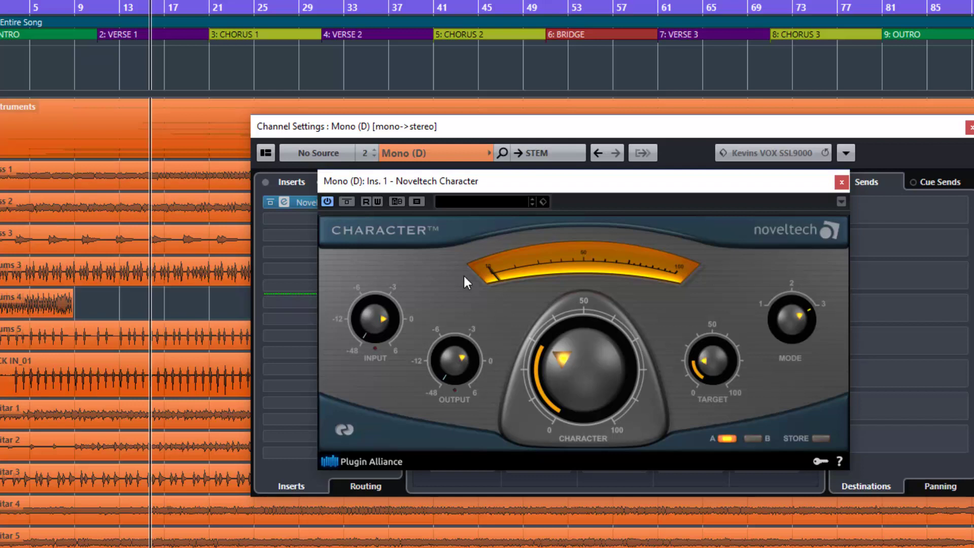
Step: Play the track again, comparing the bypassed and processed sound and checking the Output level, and leave the effect active
{"action": "left_click", "coordinate": [347, 202]}
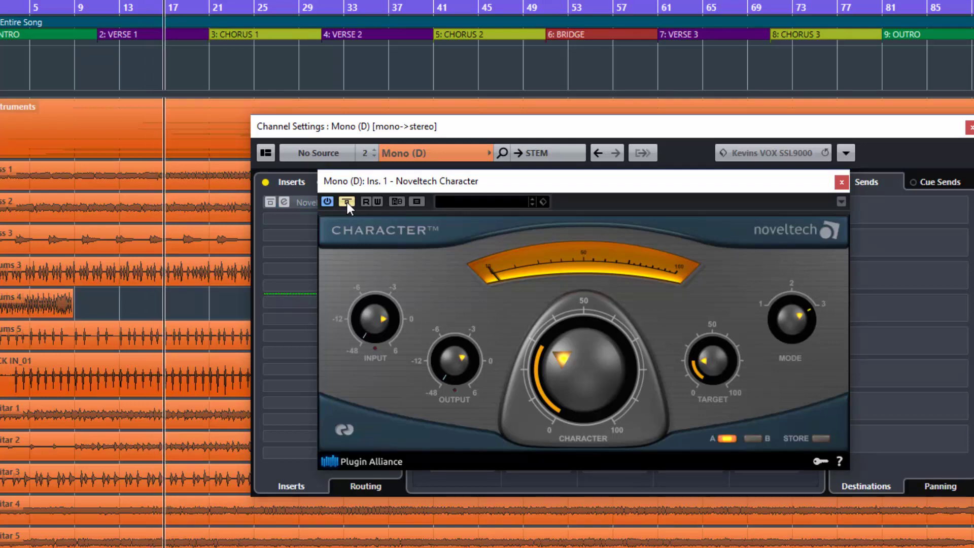
{"action": "left_click", "coordinate": [347, 202]}
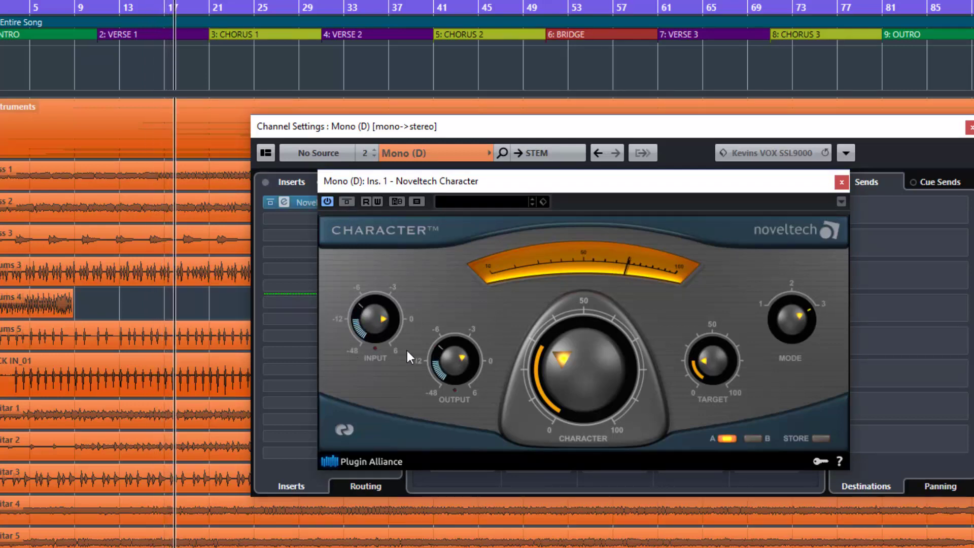
{"action": "mouse_move", "coordinate": [449, 354]}
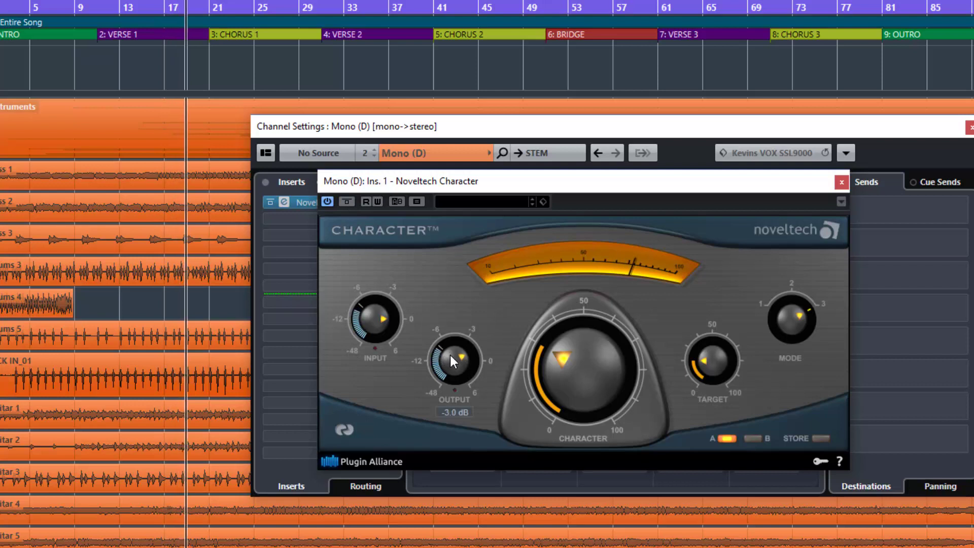
{"action": "left_click", "coordinate": [347, 202]}
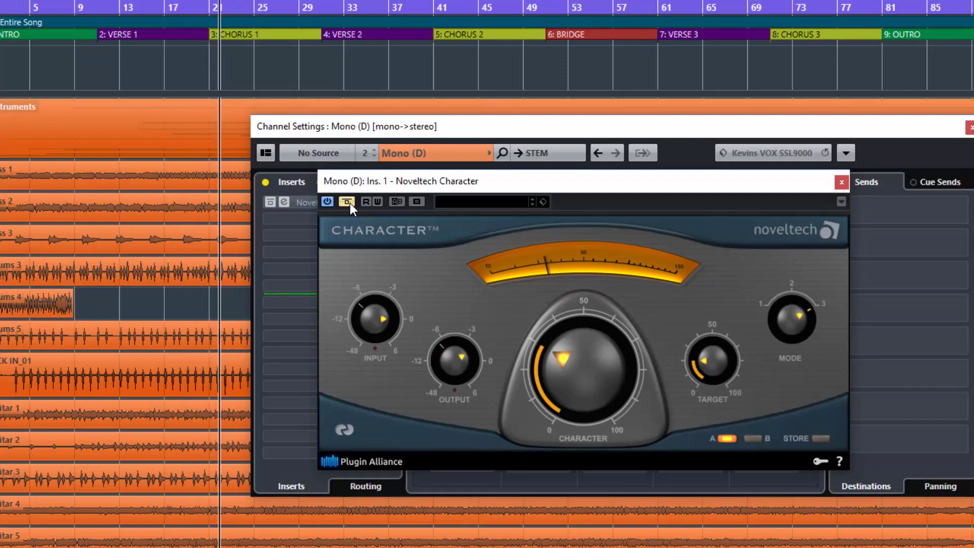
{"action": "left_click", "coordinate": [346, 202]}
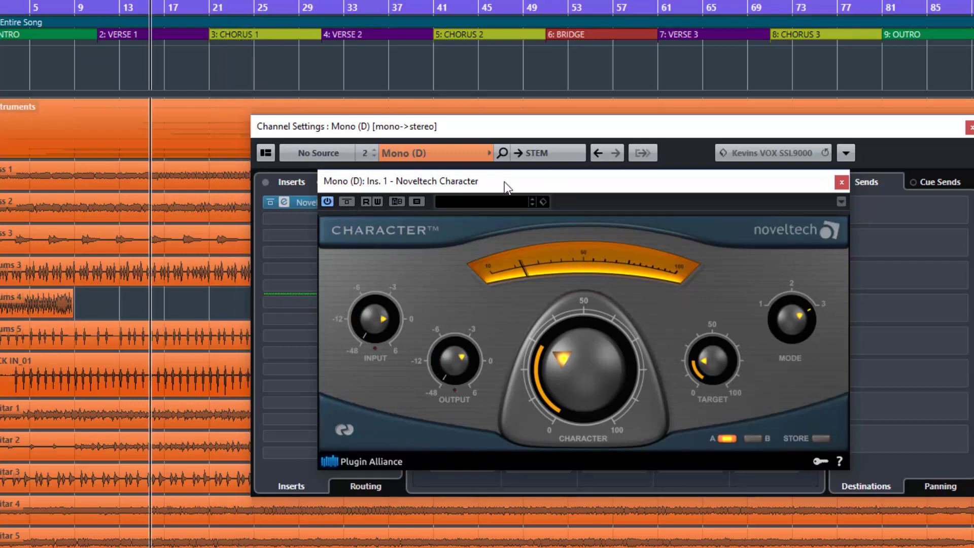
Step: Browse the Noveltech Character presets and load 04 BassGuitar
{"action": "left_click", "coordinate": [503, 197]}
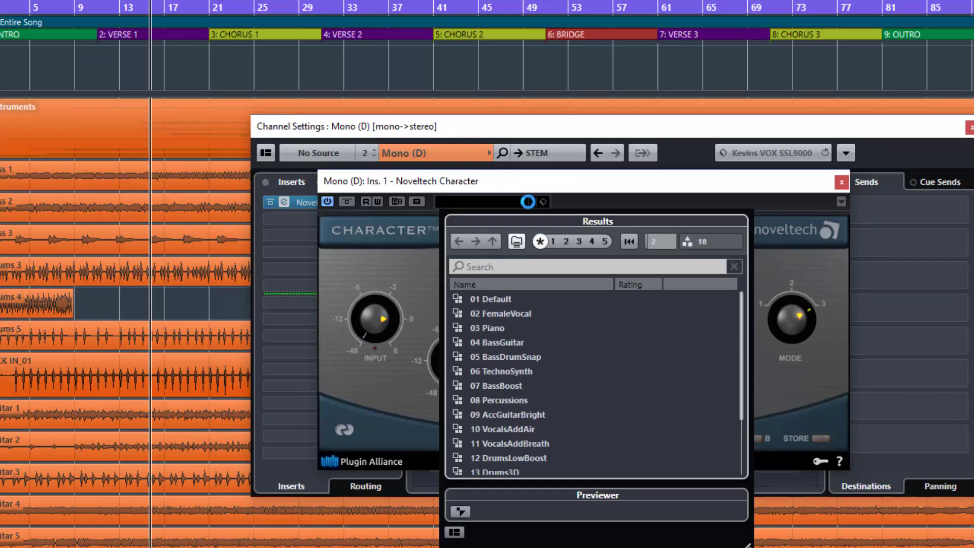
{"action": "scroll", "coordinate": [525, 323], "scroll_direction": "down", "scroll_amount": 2}
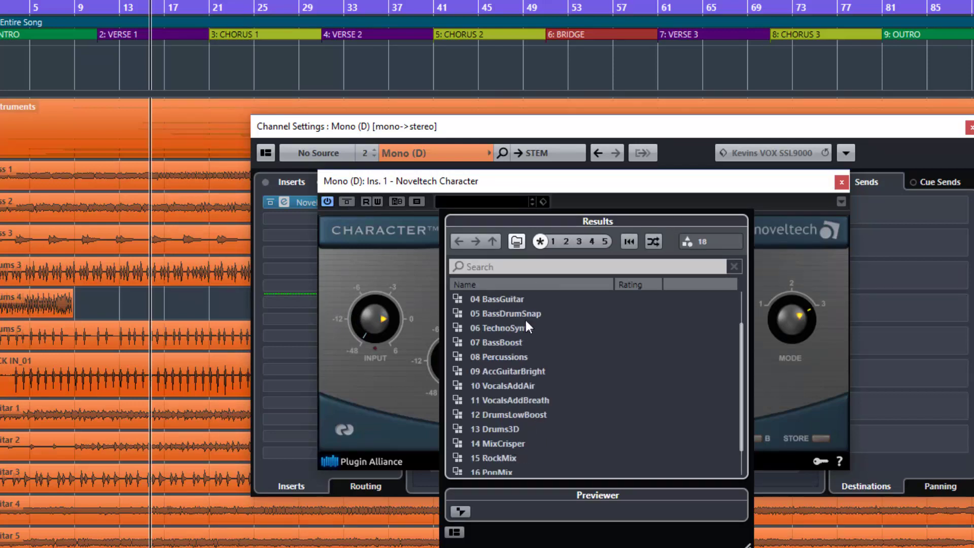
{"action": "scroll", "coordinate": [525, 324], "scroll_direction": "up", "scroll_amount": 2}
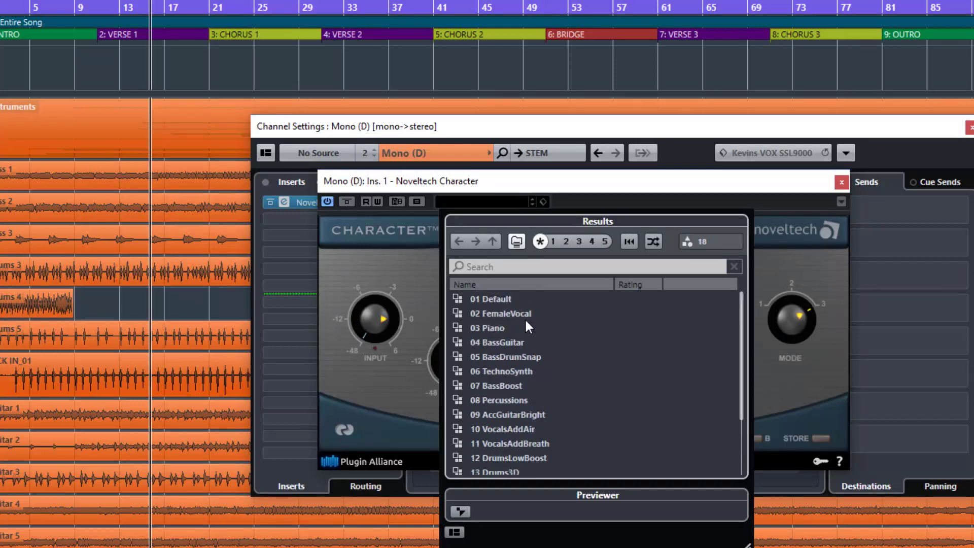
{"action": "left_click", "coordinate": [508, 344]}
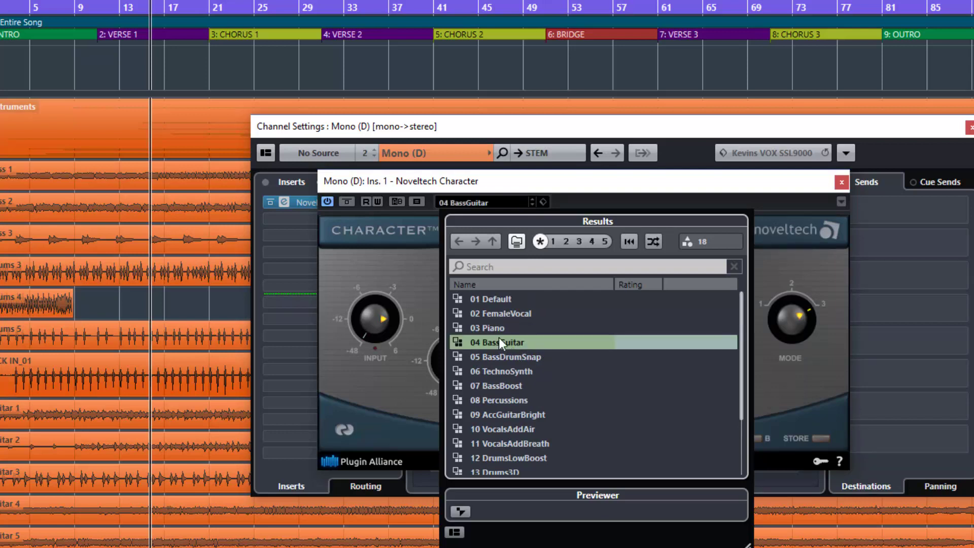
{"action": "double_click", "coordinate": [506, 342]}
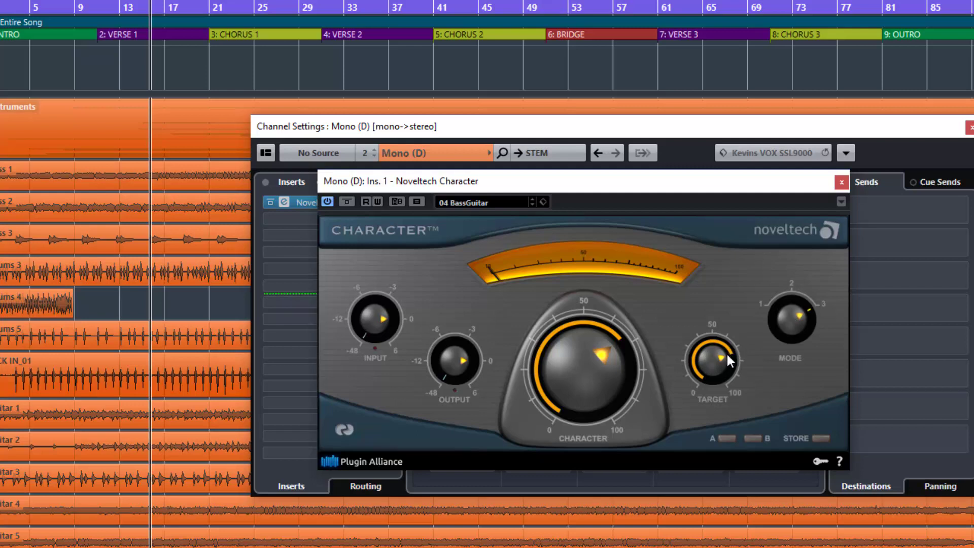
Step: Play the track with the BassGuitar preset and compare it bypassed and active, leaving the effect active
{"action": "key", "text": "space"}
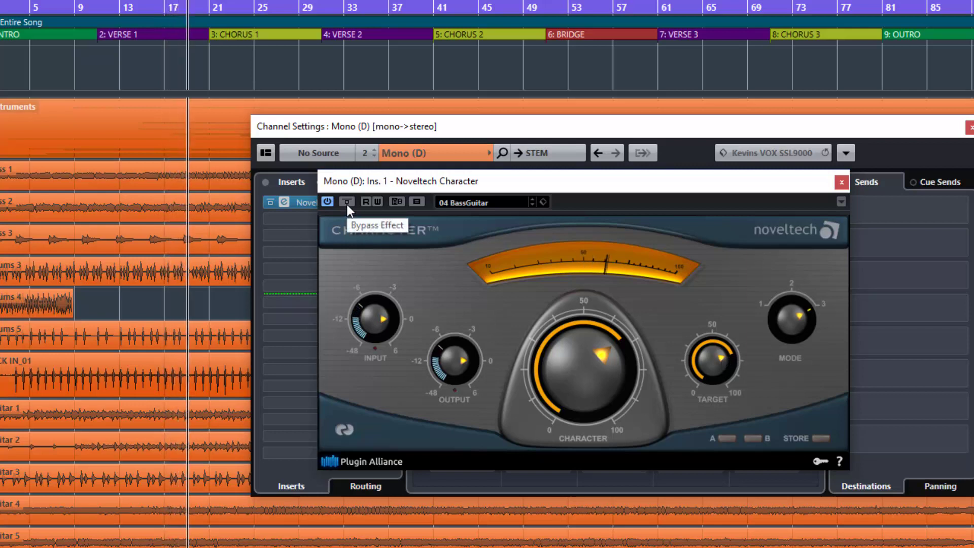
{"action": "key", "text": "space"}
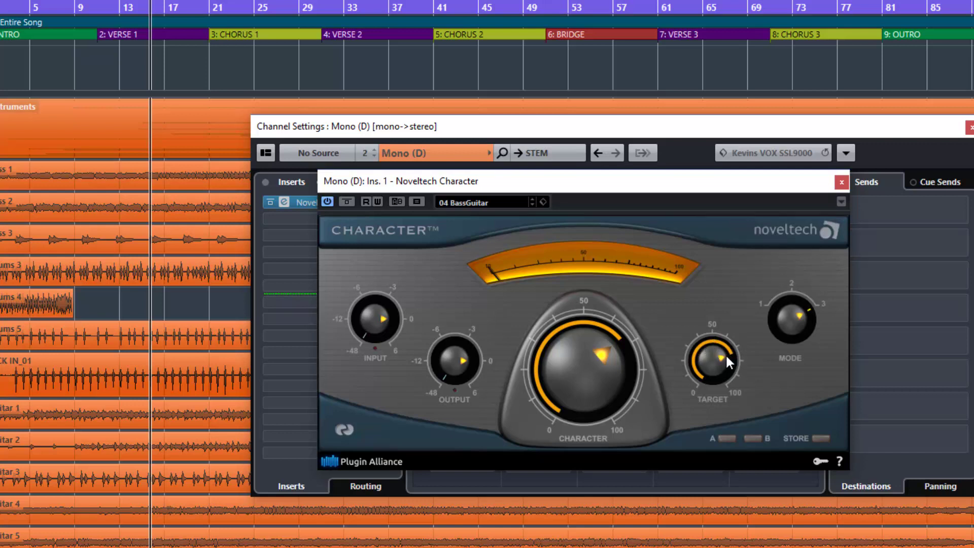
{"action": "key", "text": "space"}
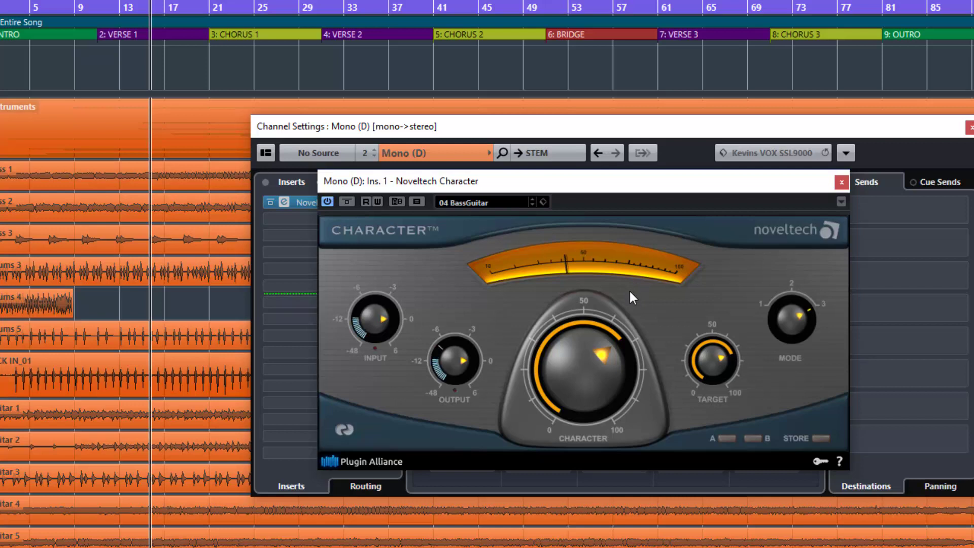
{"action": "left_click", "coordinate": [351, 205]}
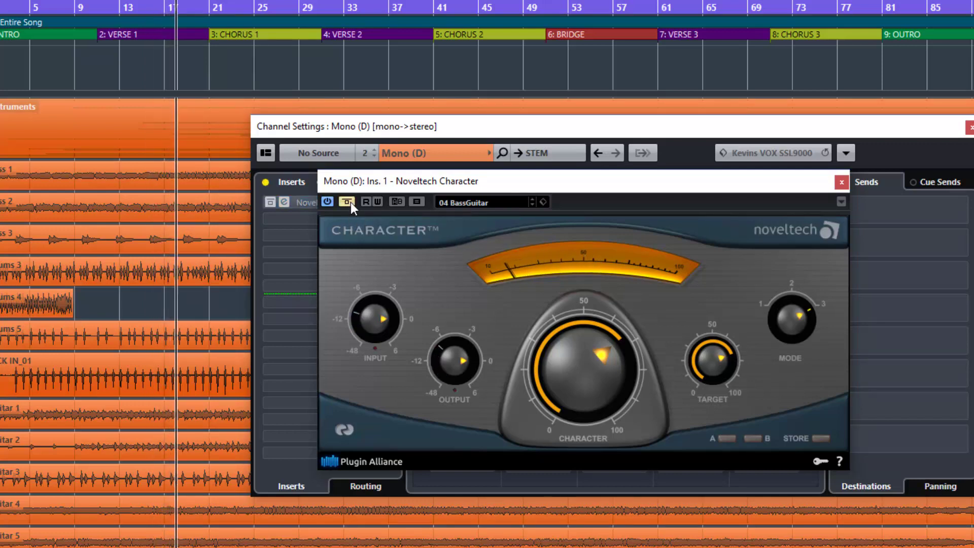
{"action": "left_click", "coordinate": [351, 206]}
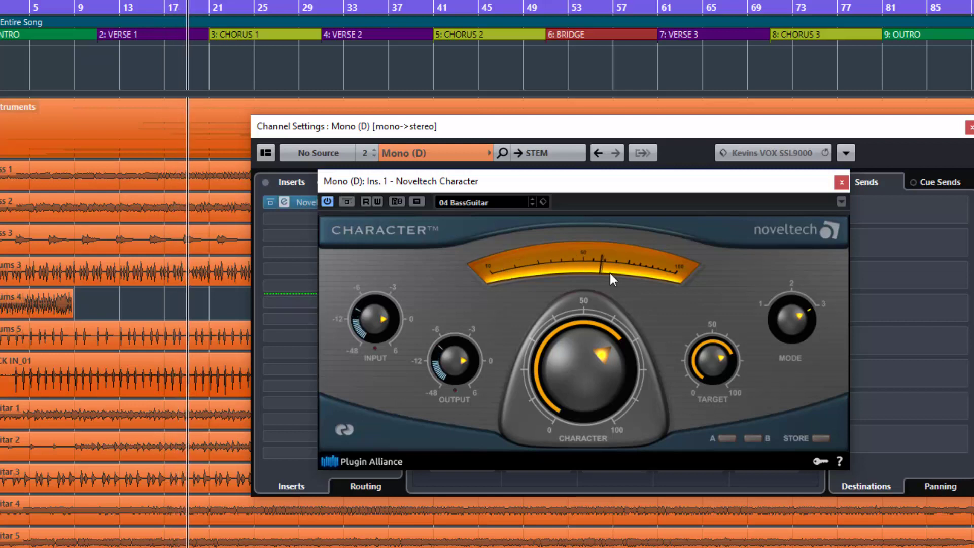
Step: Lower Target, load the 07 BassBoost preset on the Mono (D) bass channel and play the track with it
{"action": "left_click_drag", "start_coordinate": [713, 354], "coordinate": [713, 421]}
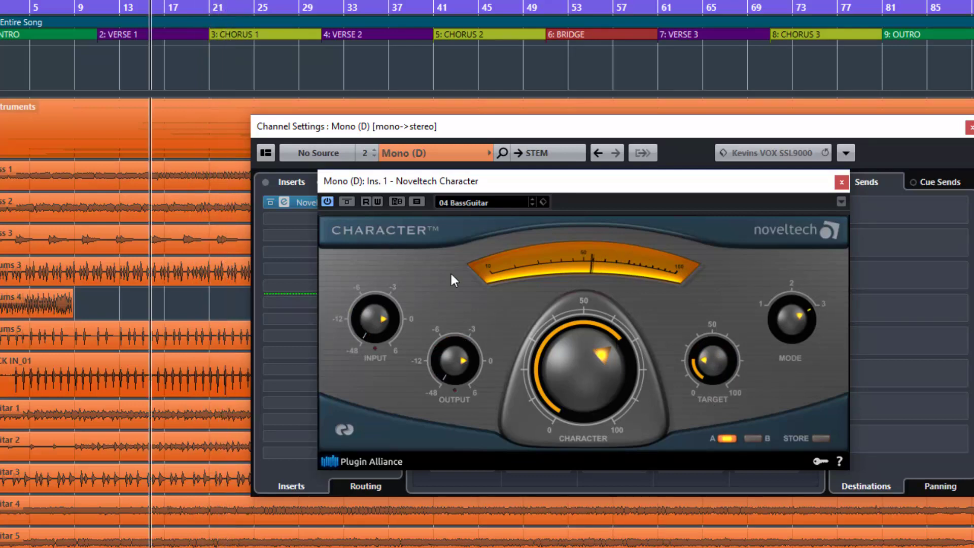
{"action": "left_click", "coordinate": [462, 203]}
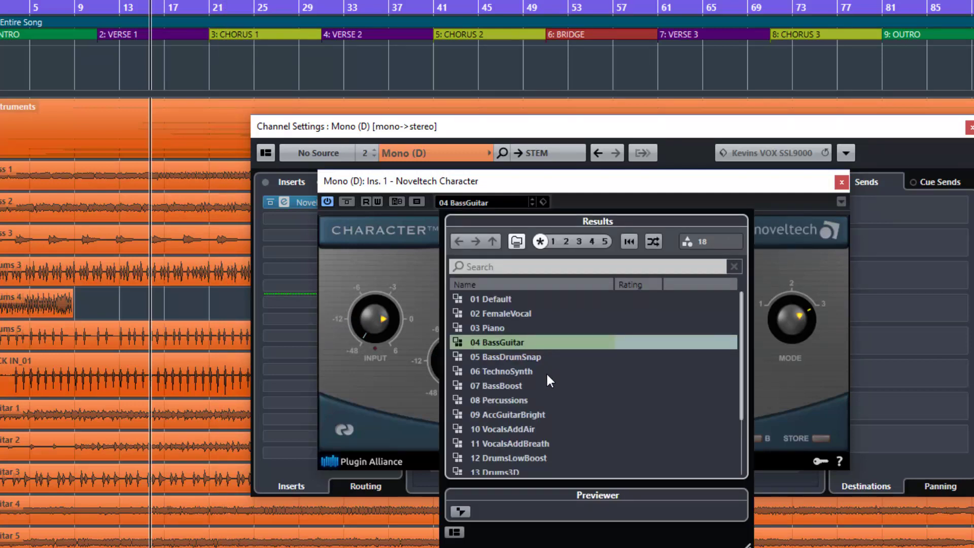
{"action": "left_click", "coordinate": [506, 385]}
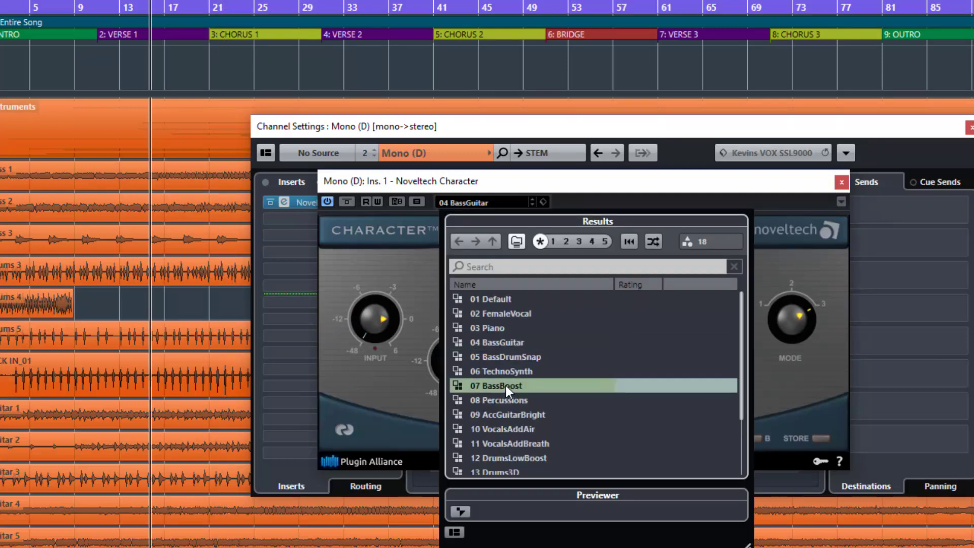
{"action": "double_click", "coordinate": [506, 386]}
{"action": "key", "text": "space"}
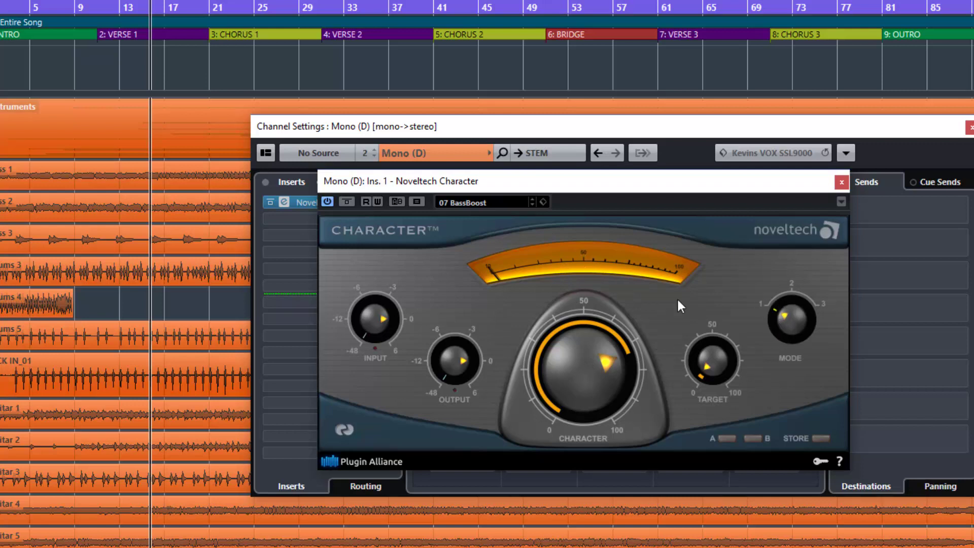
Step: Load the 14 MixCrisper preset on the Mono (D) bass channel and play the track with it
{"action": "left_click", "coordinate": [467, 203]}
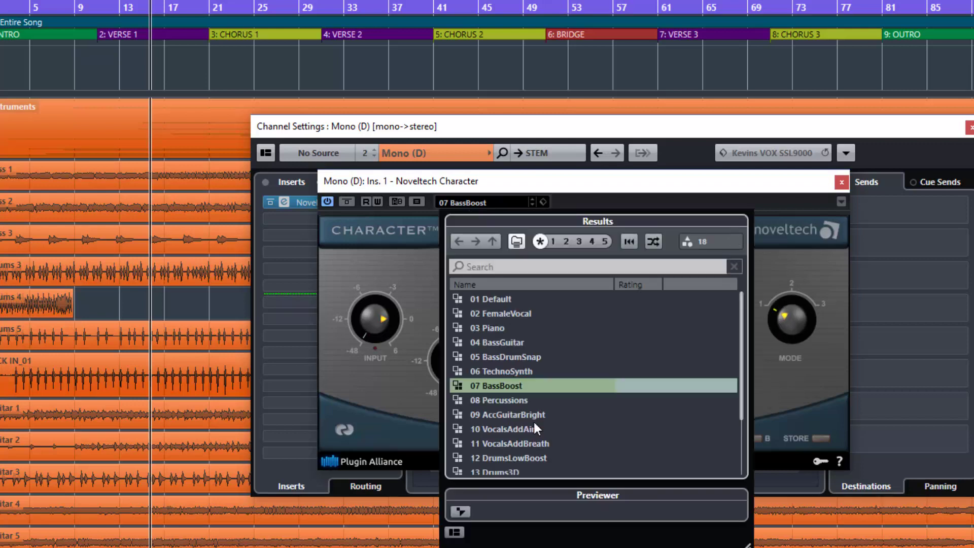
{"action": "scroll", "coordinate": [536, 429], "scroll_direction": "down", "scroll_amount": 3}
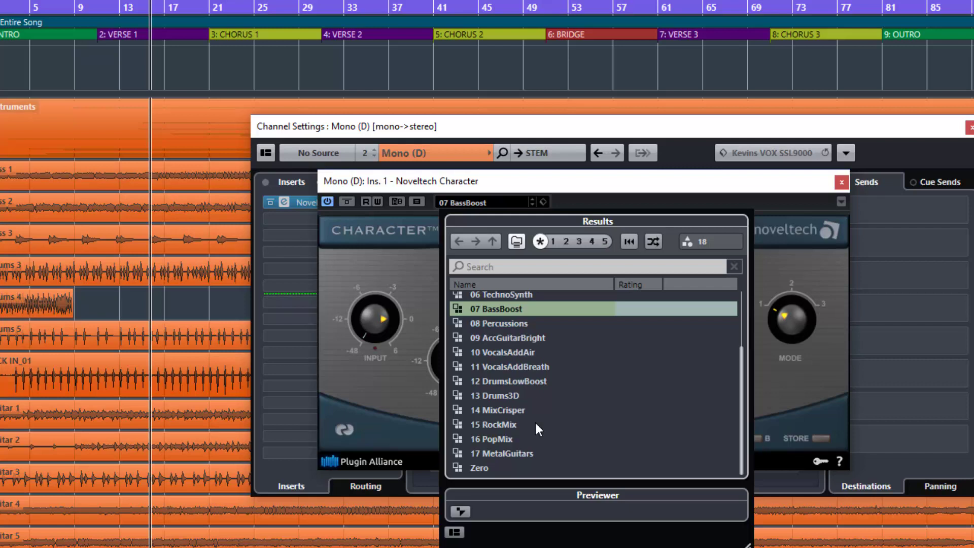
{"action": "left_click", "coordinate": [505, 412]}
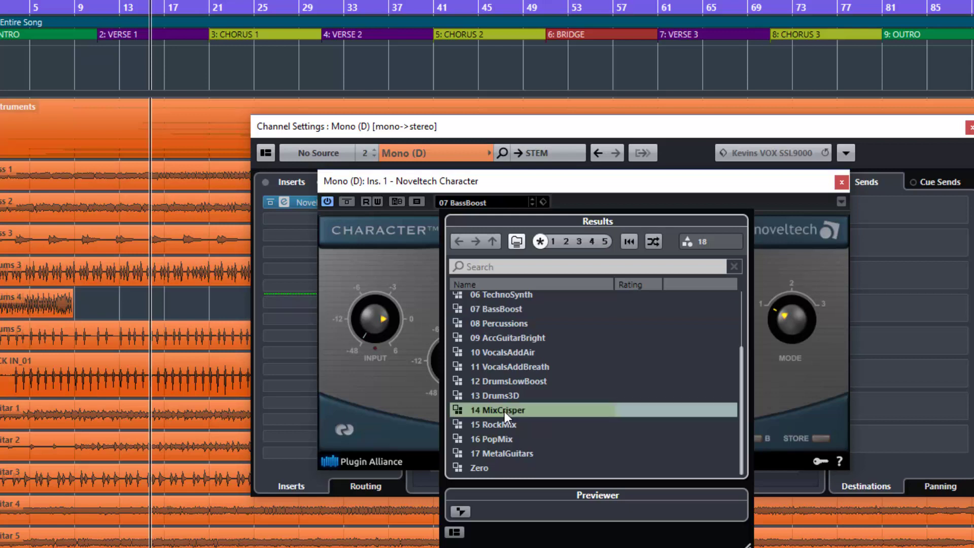
{"action": "double_click", "coordinate": [504, 412]}
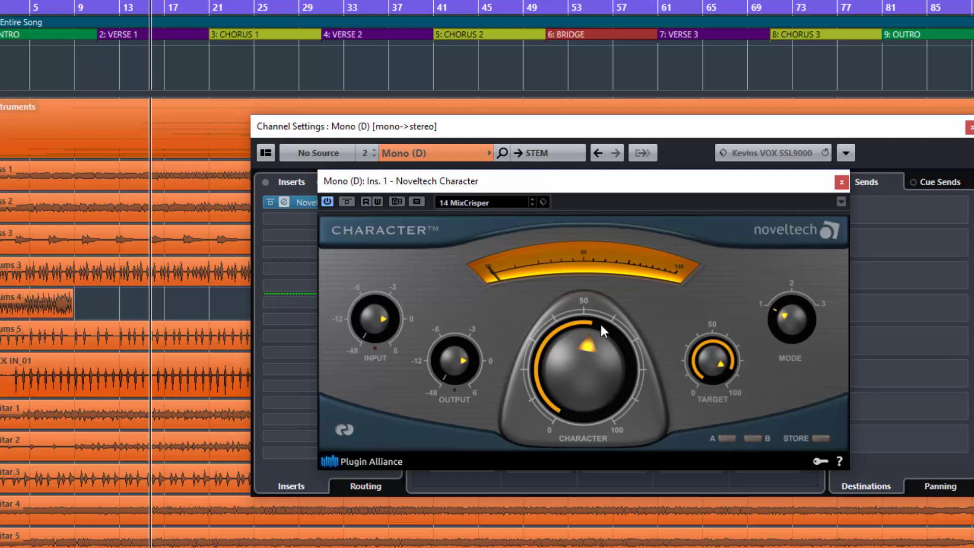
{"action": "key", "text": "space"}
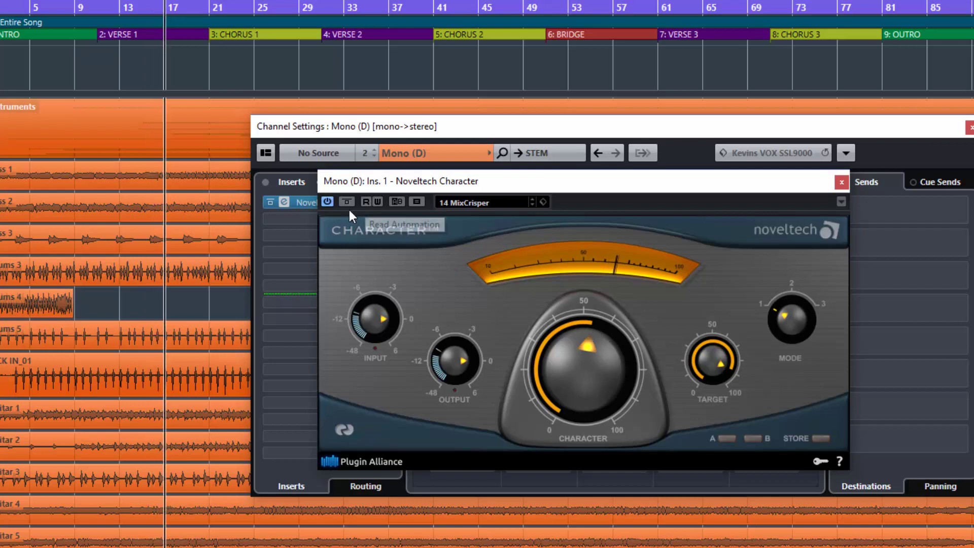
Step: Close the bass channel's plugin window, collapse the instruments folder and expand the songs folder
{"action": "left_click", "coordinate": [841, 182]}
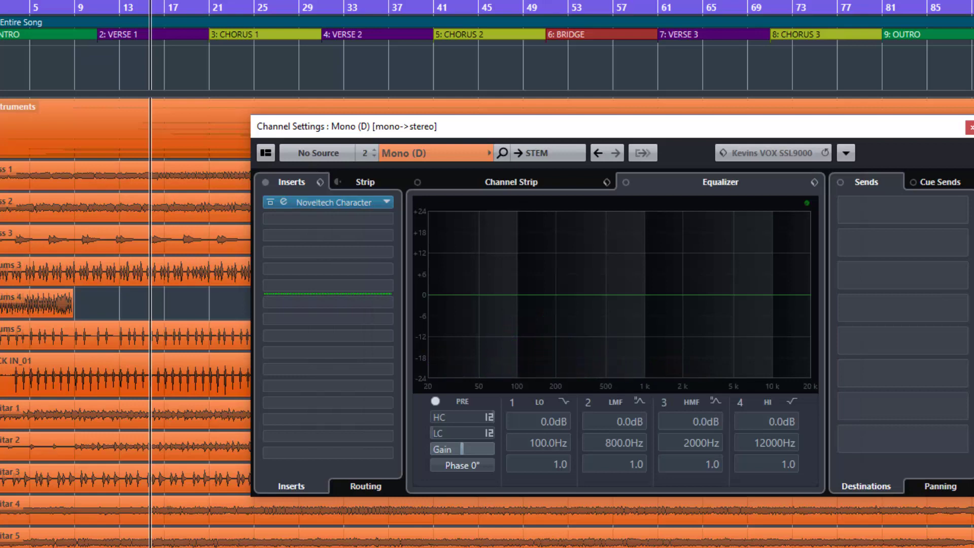
{"action": "key", "text": "Return"}
{"action": "key", "text": "Return"}
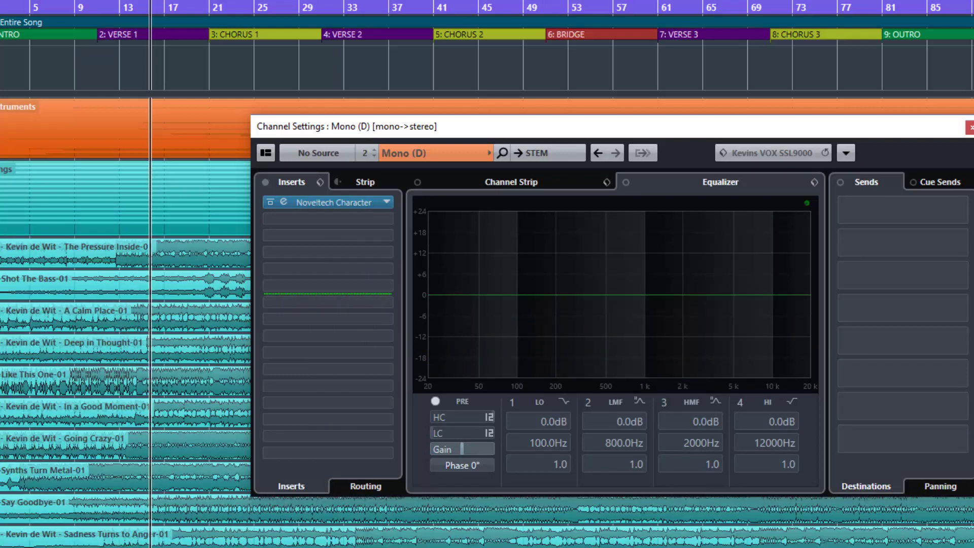
{"action": "scroll", "coordinate": [28, 386], "scroll_direction": "down", "scroll_amount": 3}
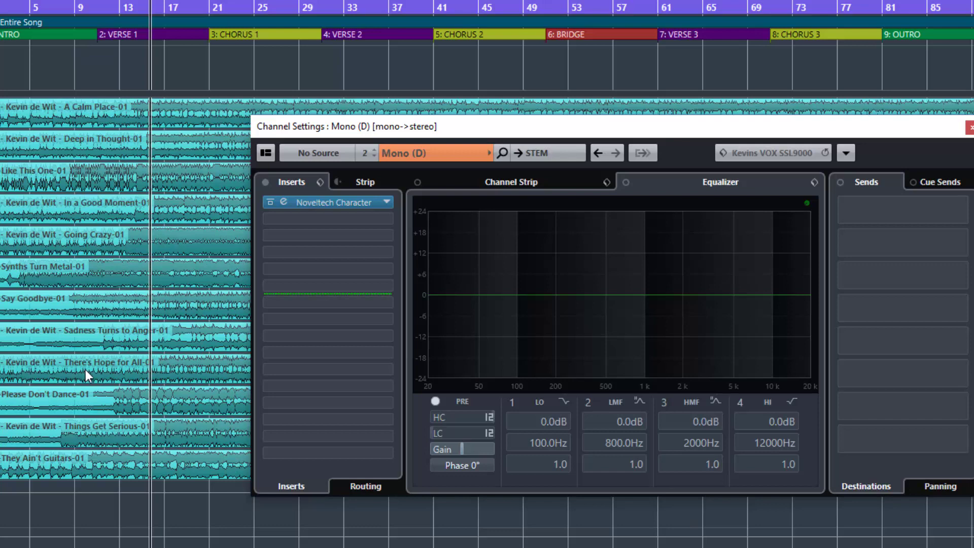
Step: Open Noveltech Character on the Song 11 channel and load the 14 MixCrisper preset
{"action": "left_click", "coordinate": [0, 431]}
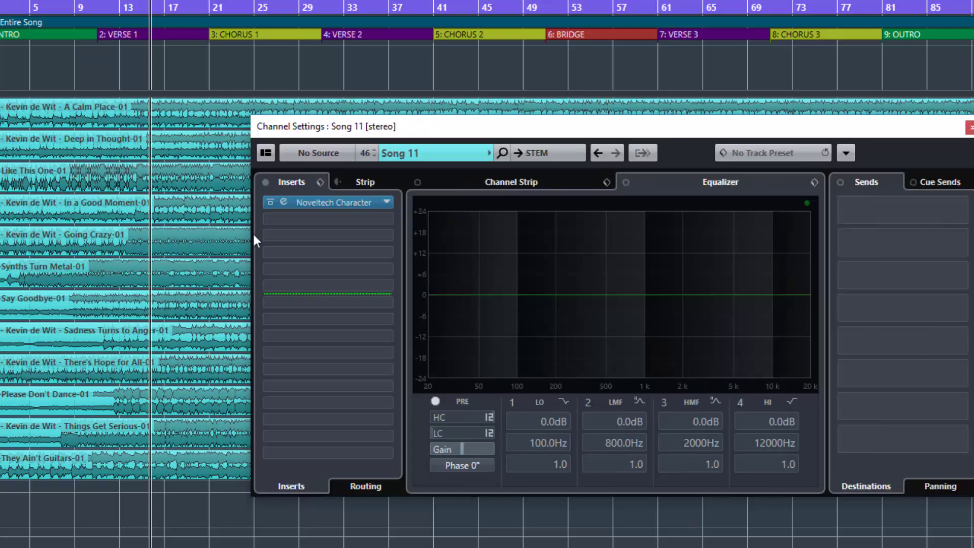
{"action": "left_click", "coordinate": [333, 202]}
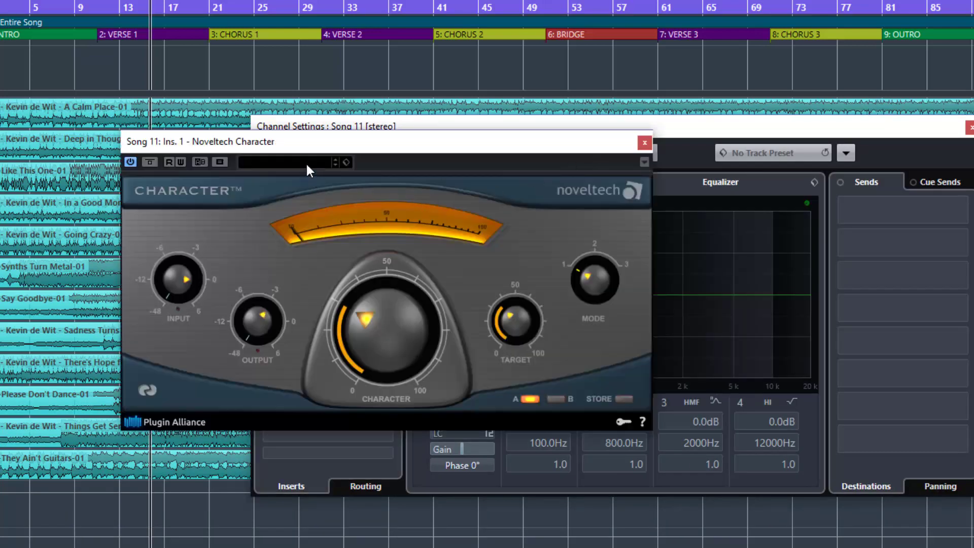
{"action": "left_click", "coordinate": [303, 161]}
{"action": "left_click", "coordinate": [337, 368]}
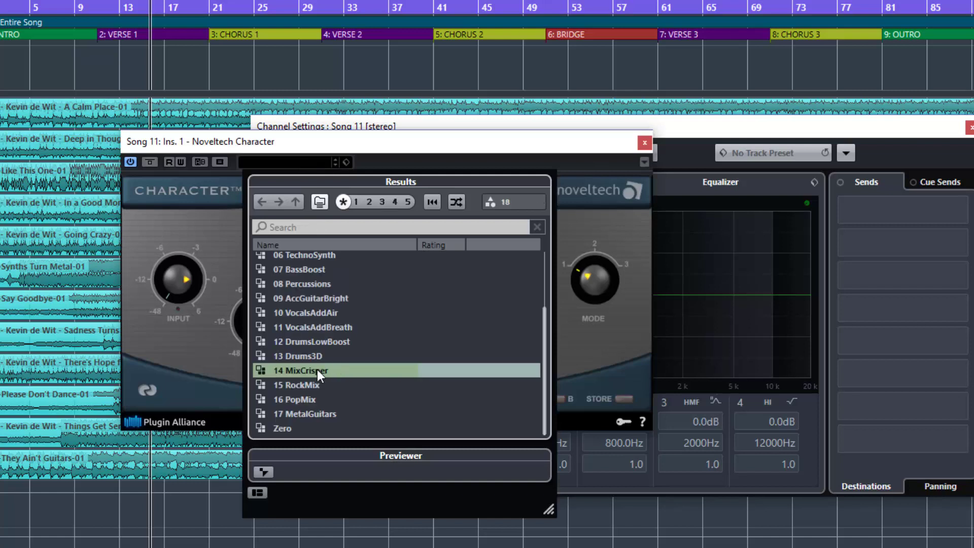
{"action": "double_click", "coordinate": [317, 370]}
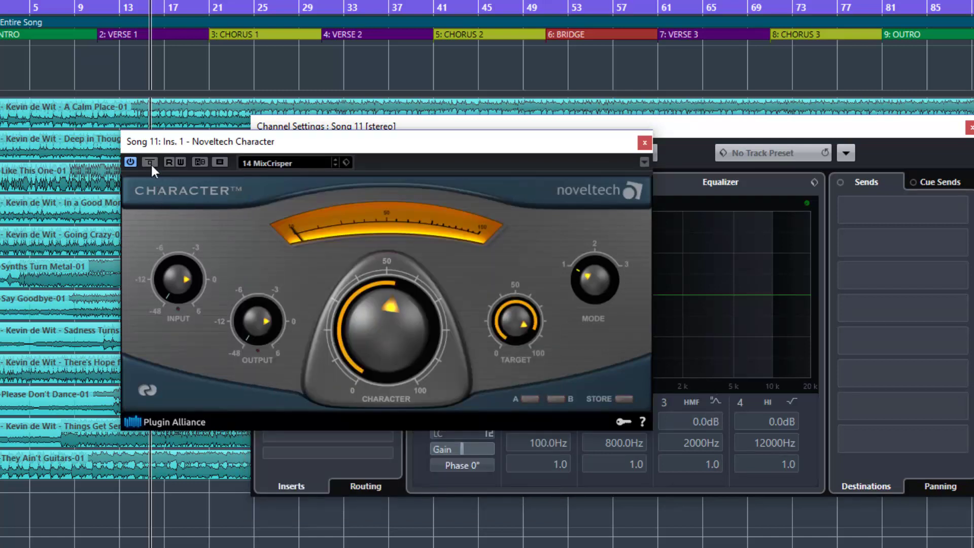
Step: Play Song 11, lower the Output slightly and compare the bypassed and processed sound, leaving the effect active
{"action": "key", "text": "space"}
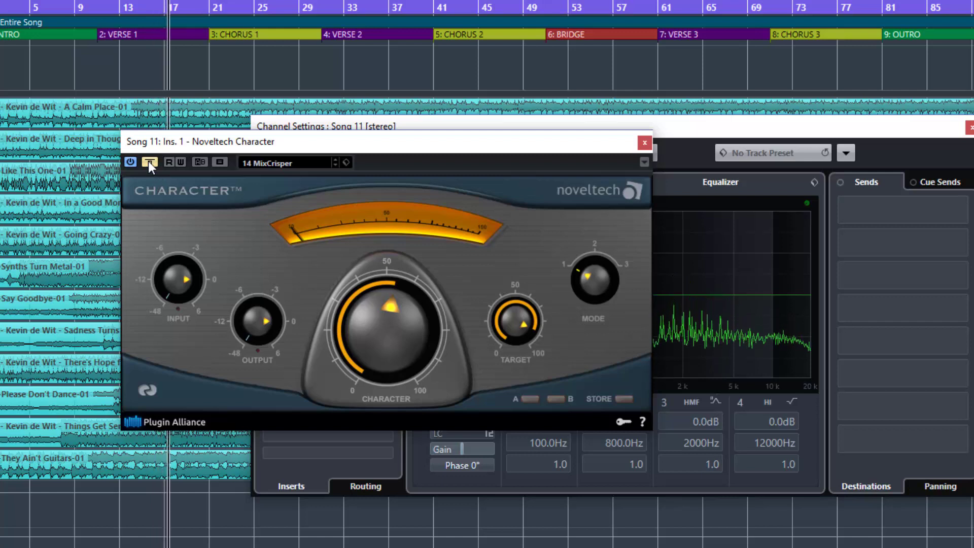
{"action": "left_click", "coordinate": [148, 160]}
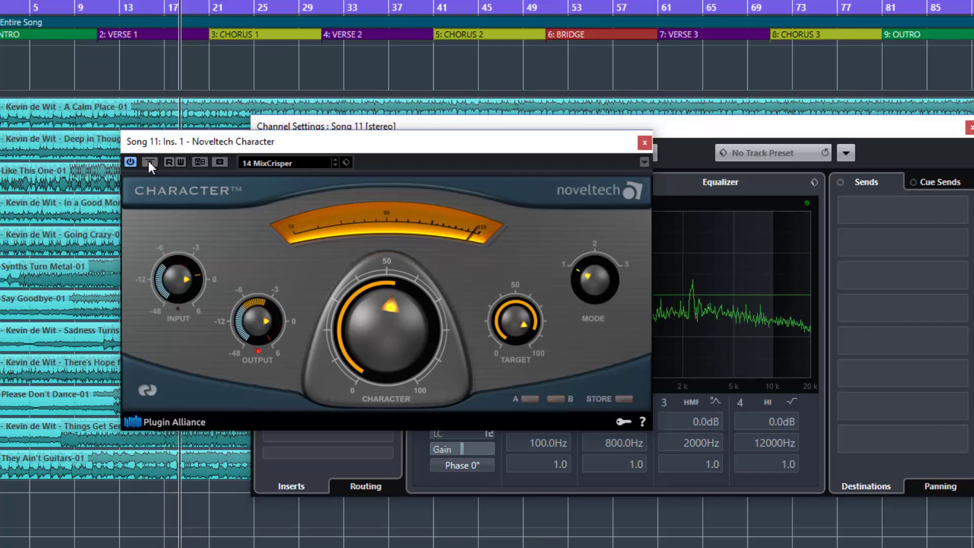
{"action": "left_click_drag", "start_coordinate": [251, 319], "coordinate": [252, 337]}
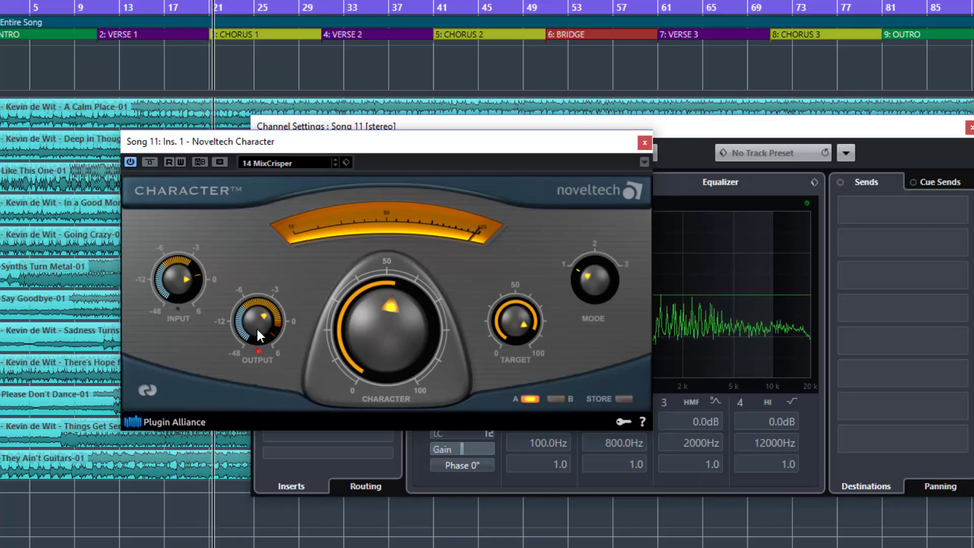
{"action": "left_click", "coordinate": [149, 162]}
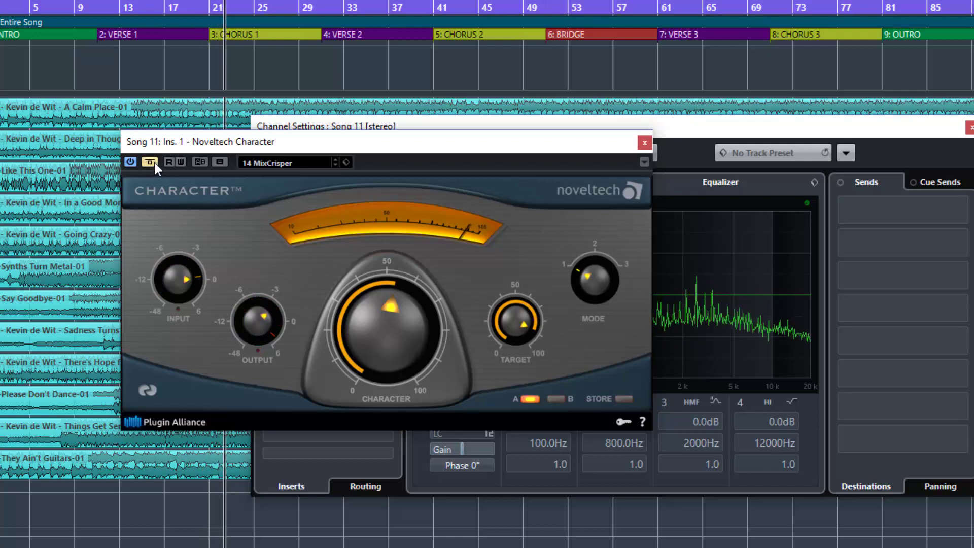
{"action": "left_click", "coordinate": [154, 163]}
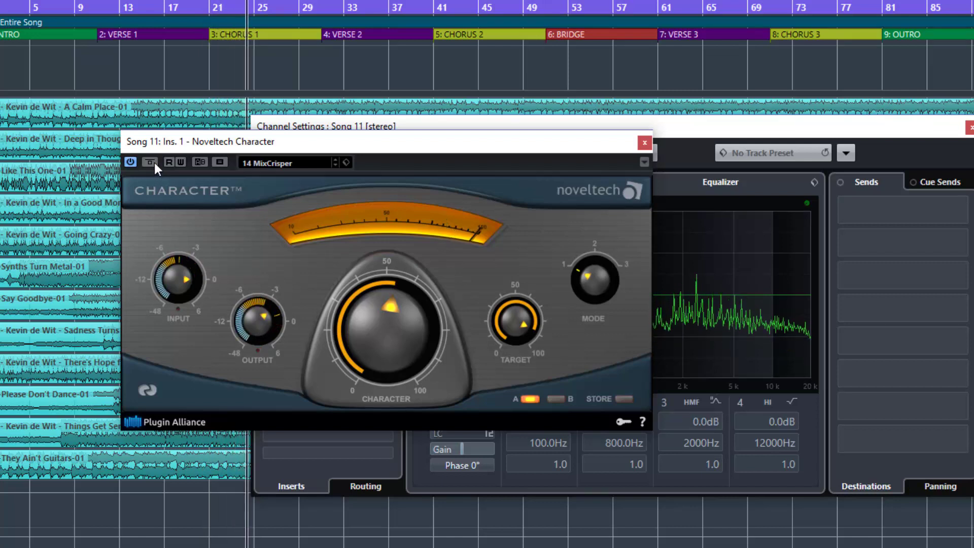
{"action": "key", "text": "space"}
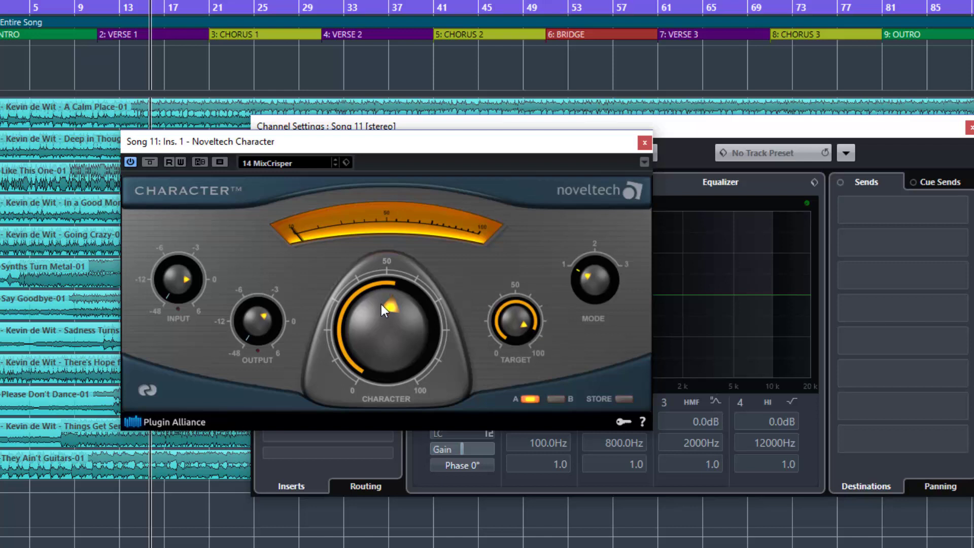
Step: Lower Song 11's Character amount to about 7 and compare the bypassed and processed sound during playback
{"action": "left_click_drag", "start_coordinate": [397, 300], "coordinate": [384, 351]}
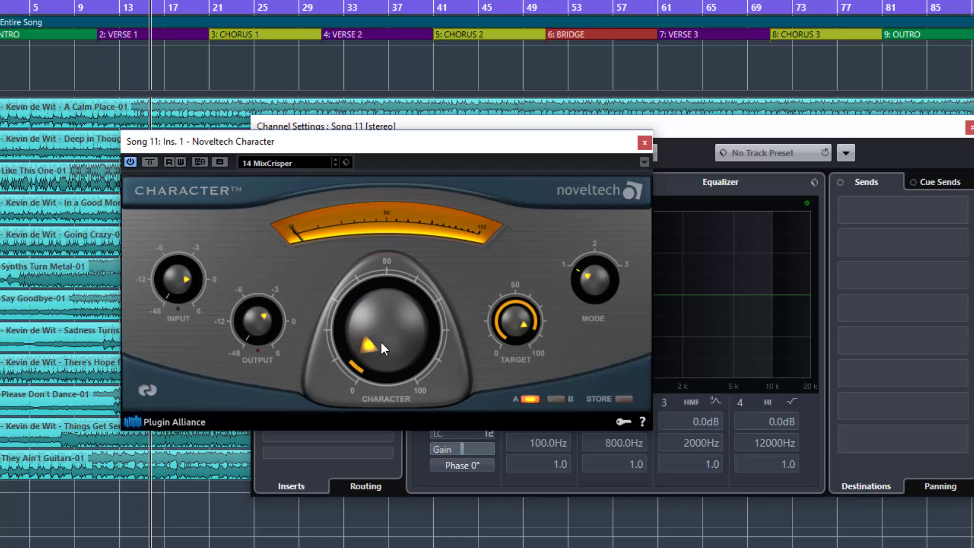
{"action": "left_click", "coordinate": [148, 160]}
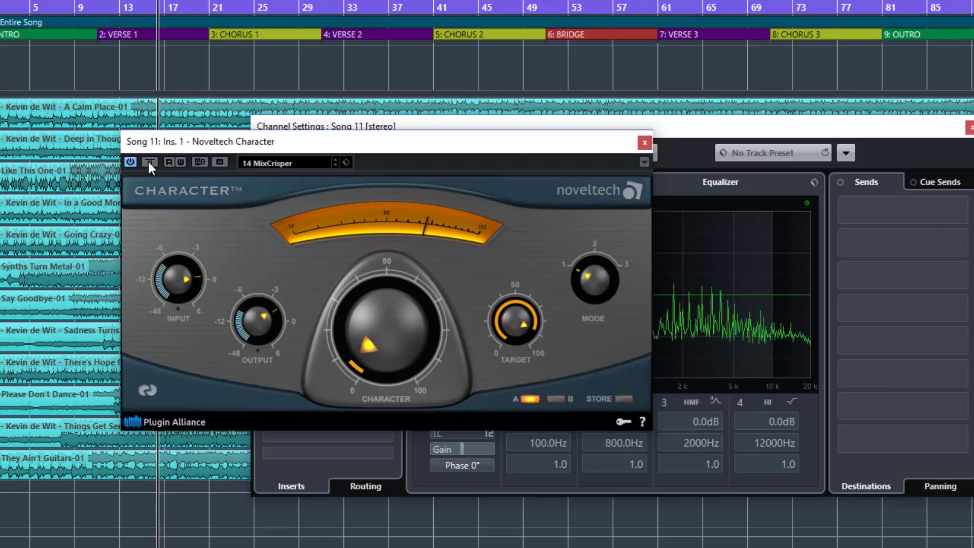
{"action": "left_click", "coordinate": [148, 162]}
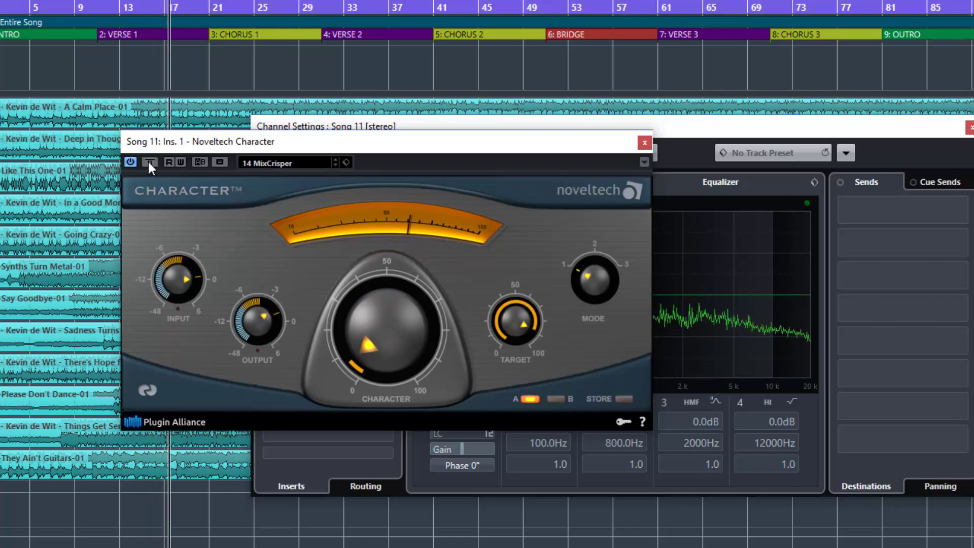
Step: Raise Character to about 13 and Output slightly, compare with the effect bypassed, and stop playback with the effect active
{"action": "left_click_drag", "start_coordinate": [352, 327], "coordinate": [358, 321]}
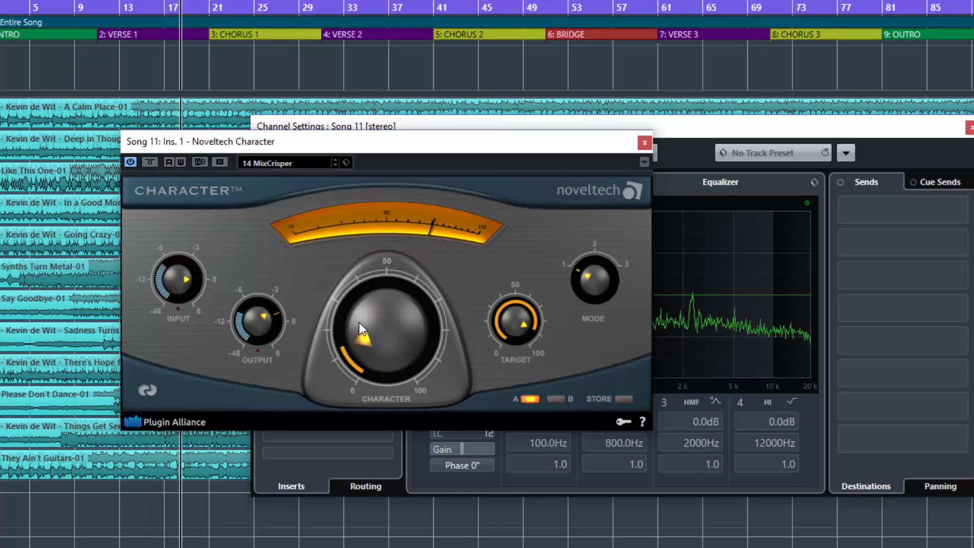
{"action": "left_click_drag", "start_coordinate": [251, 321], "coordinate": [250, 318]}
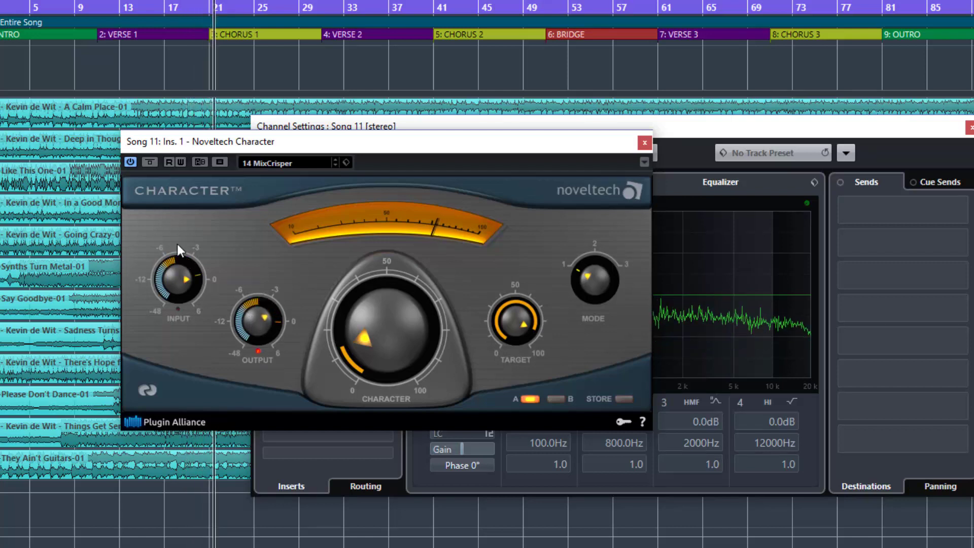
{"action": "left_click", "coordinate": [148, 161]}
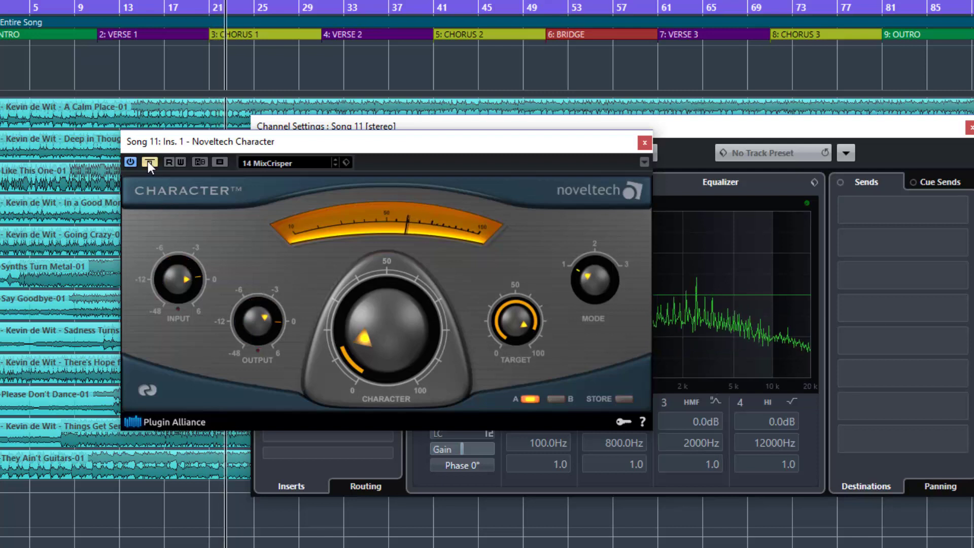
{"action": "left_click", "coordinate": [148, 160]}
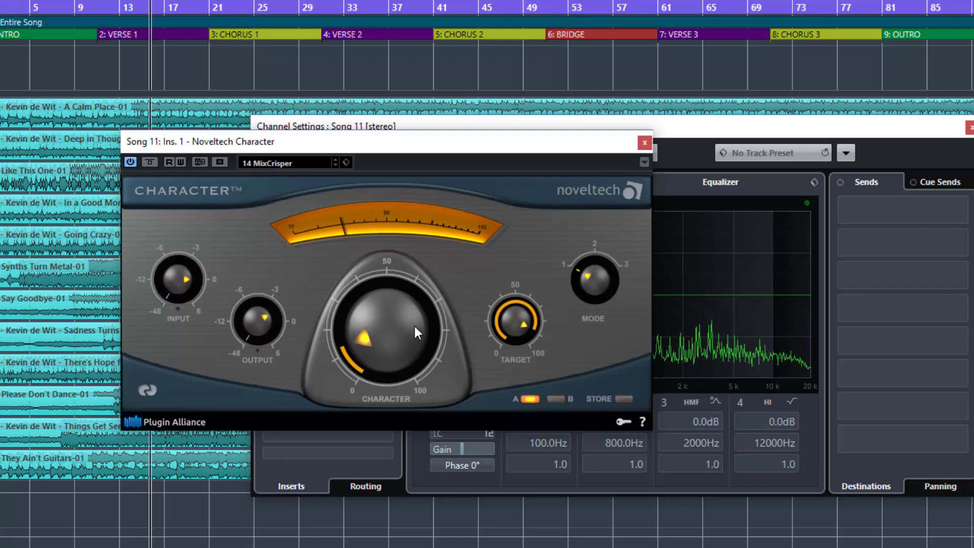
{"action": "key", "text": "space"}
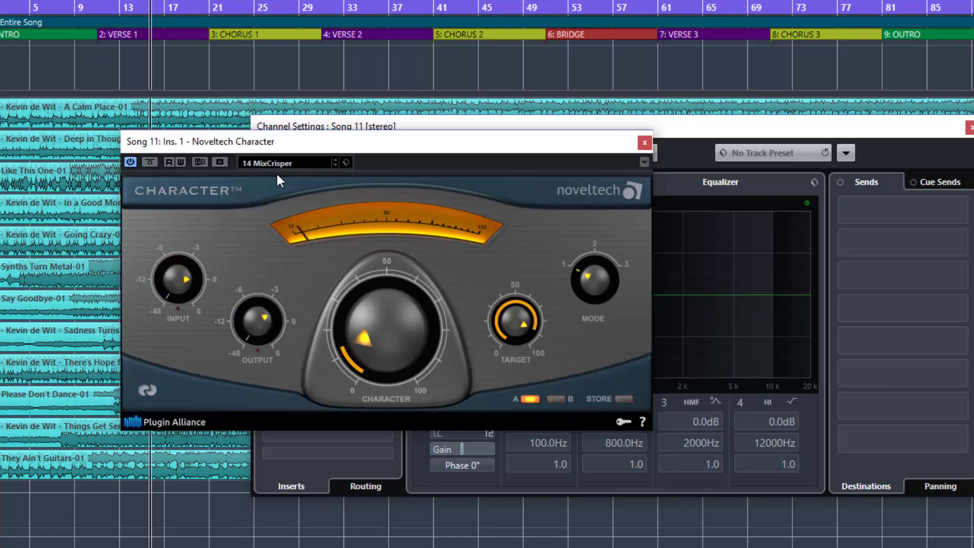
Step: Move the Noveltech Character window below Song 11's first insert slot so the channel name and slot are uncovered
{"action": "left_click_drag", "start_coordinate": [330, 146], "coordinate": [396, 230]}
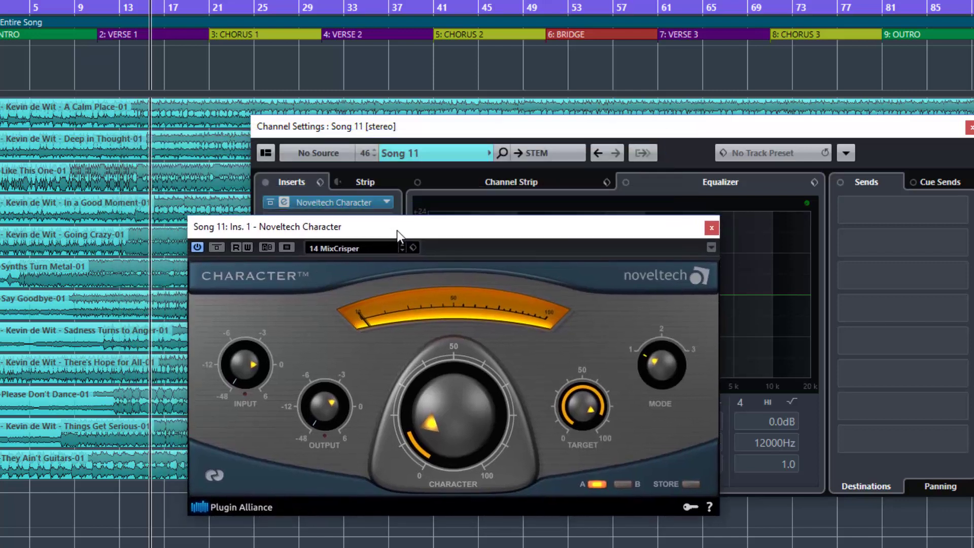
{"action": "left_click_drag", "start_coordinate": [417, 233], "coordinate": [413, 227]}
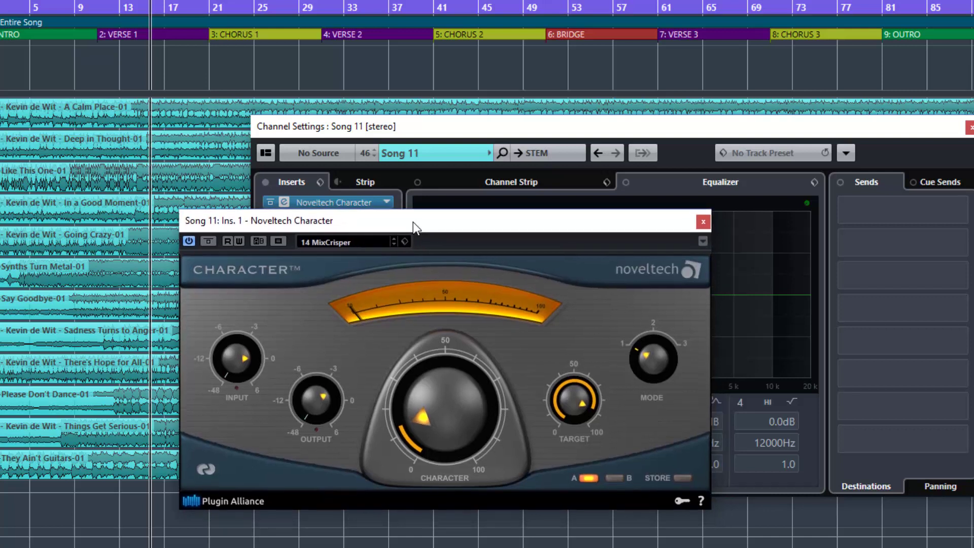